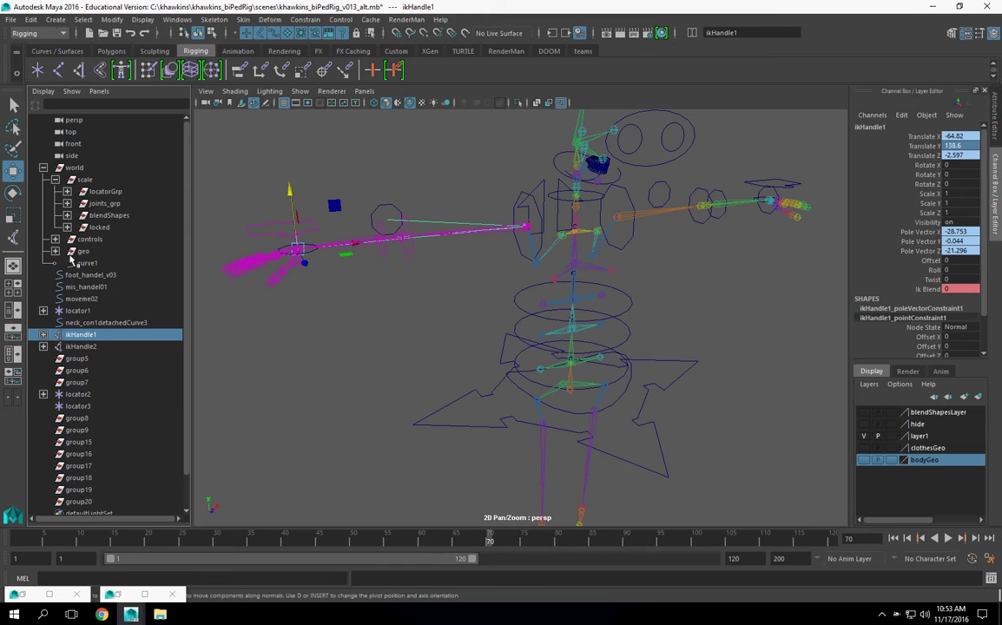
Step: Parent ikHandle1 and ikHandle2 under the locked group in the rig hierarchy
{"action": "left_click", "coordinate": [98, 227]}
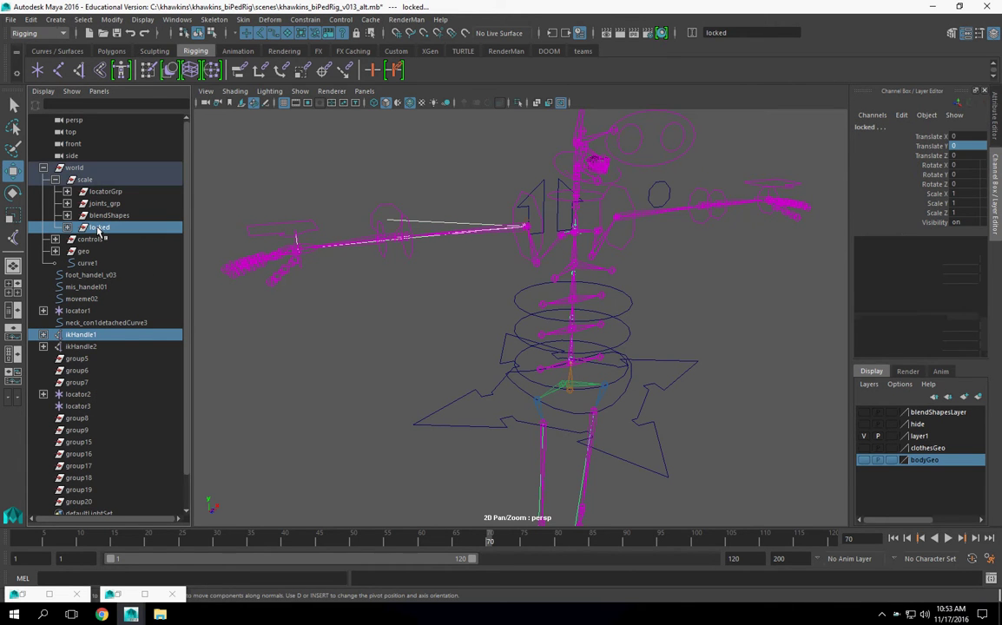
{"action": "key", "text": "p"}
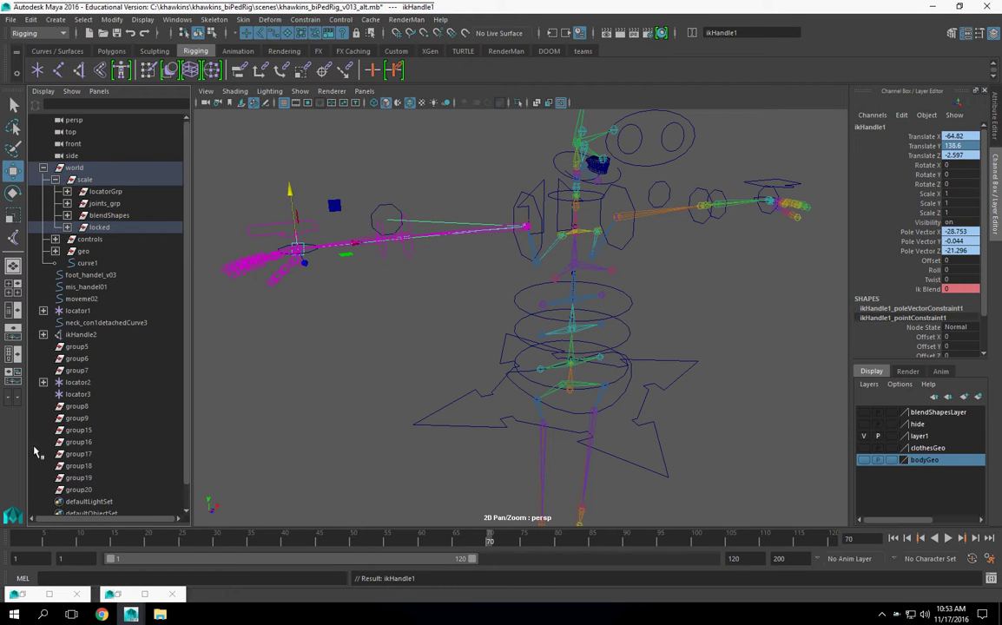
{"action": "scroll", "coordinate": [103, 412], "scroll_direction": "down", "scroll_amount": 1}
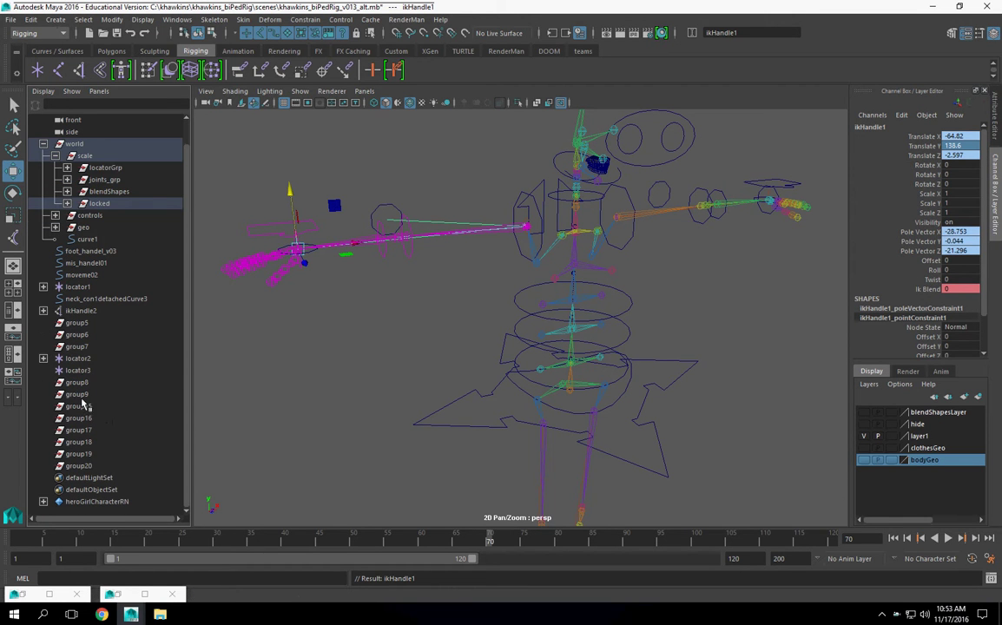
{"action": "left_click", "coordinate": [79, 311]}
{"action": "scroll", "coordinate": [122, 251], "scroll_direction": "up", "scroll_amount": 1}
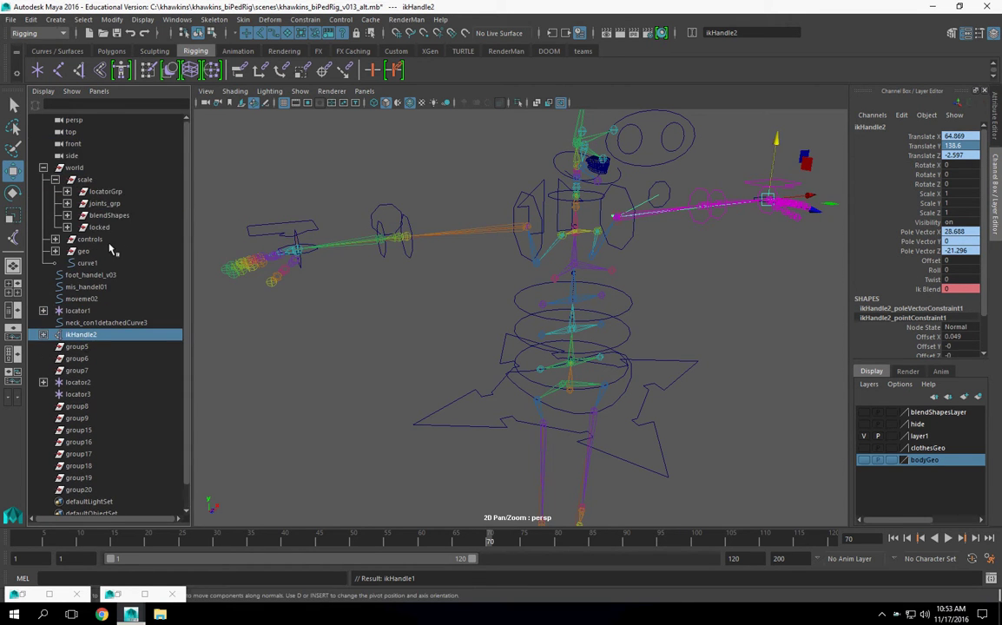
{"action": "left_click", "coordinate": [100, 228], "text": "ctrl"}
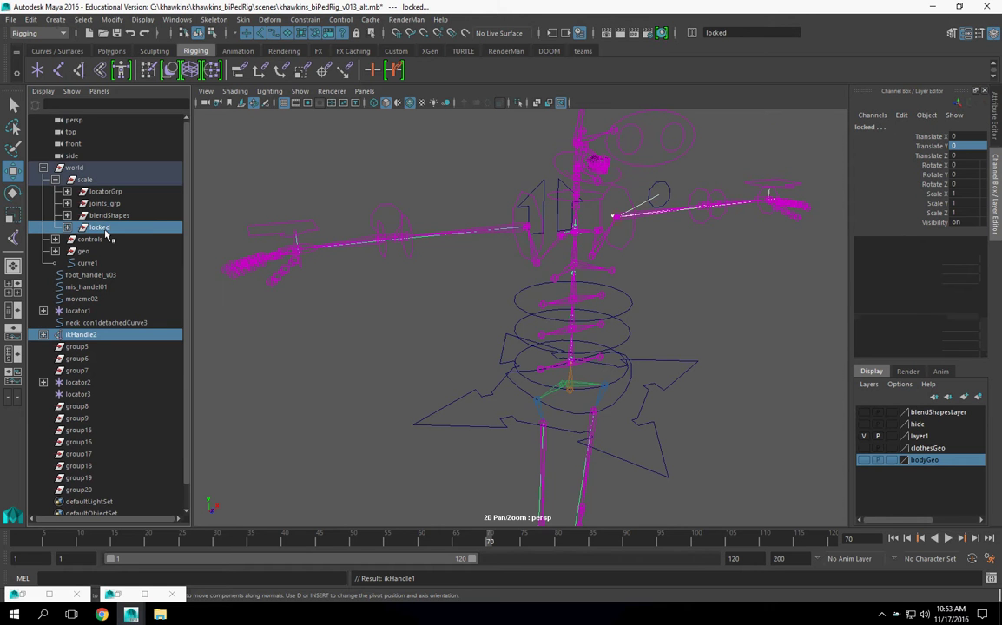
{"action": "key", "text": "p"}
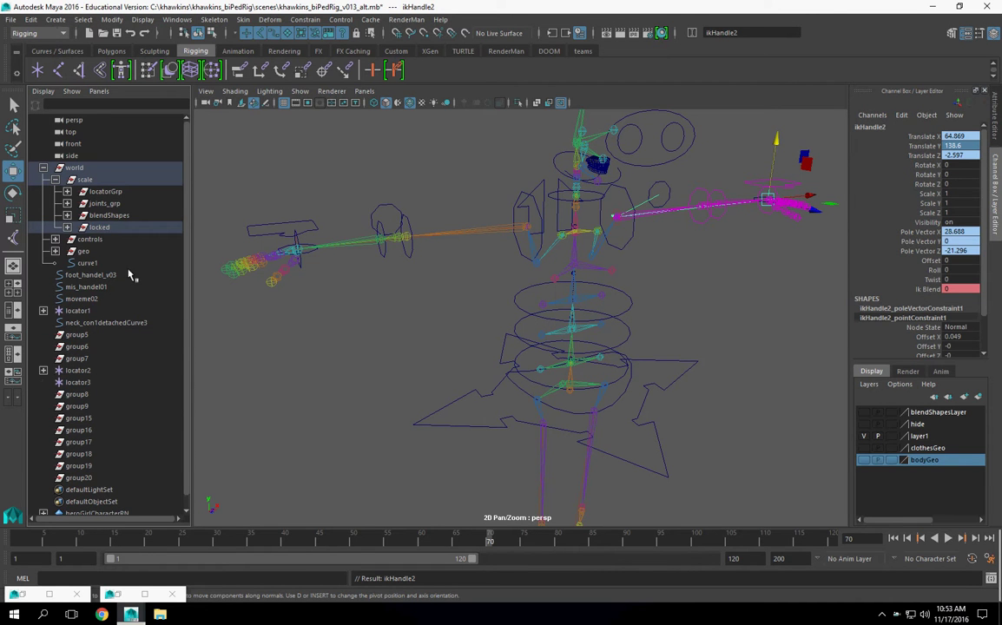
Step: Examine curve1 and the loose locators, including the constraints beneath locator1 and locator2, to decide where they belong
{"action": "left_click", "coordinate": [85, 263]}
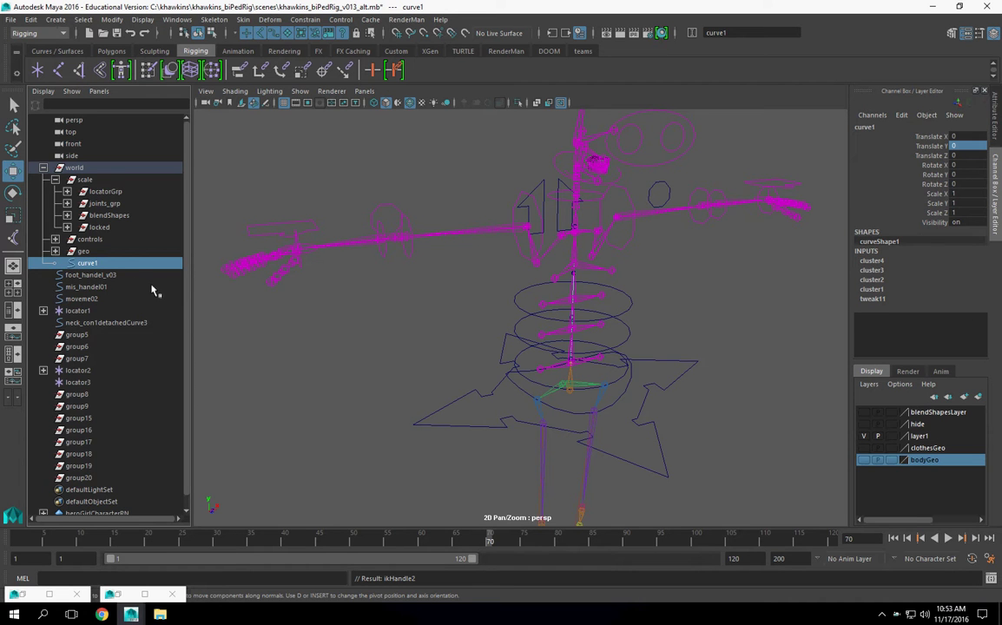
{"action": "left_click", "coordinate": [75, 313]}
{"action": "left_click", "coordinate": [44, 311]}
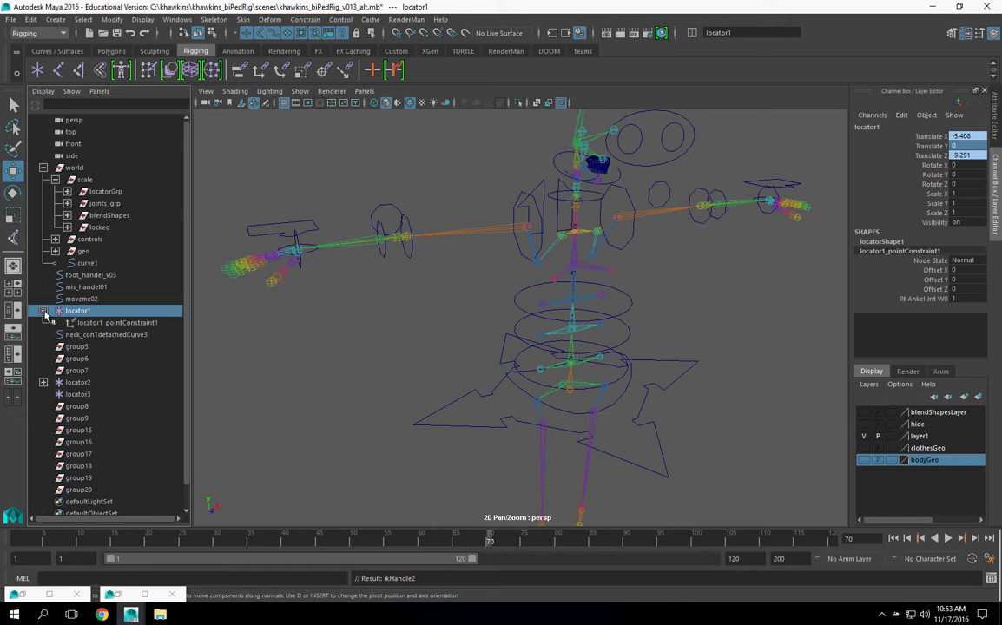
{"action": "left_click", "coordinate": [45, 312]}
{"action": "left_click", "coordinate": [76, 371]}
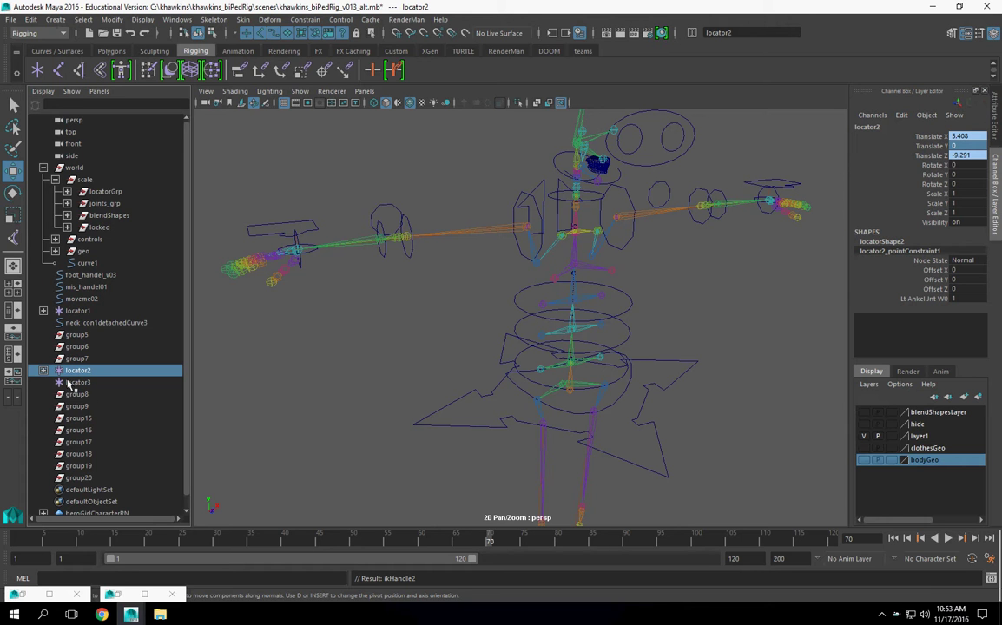
{"action": "left_click", "coordinate": [43, 371]}
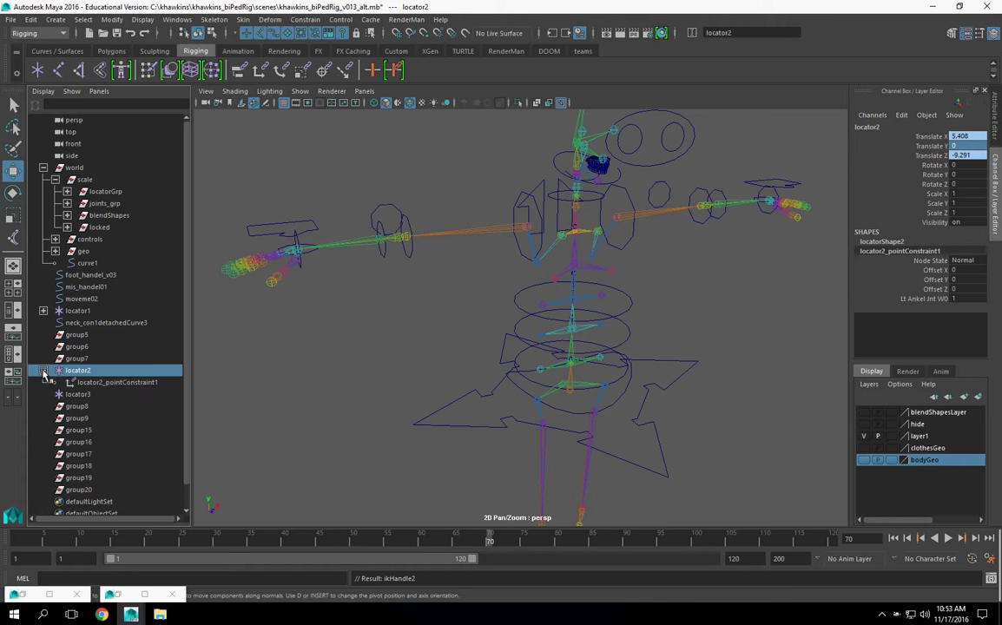
{"action": "left_click", "coordinate": [44, 371]}
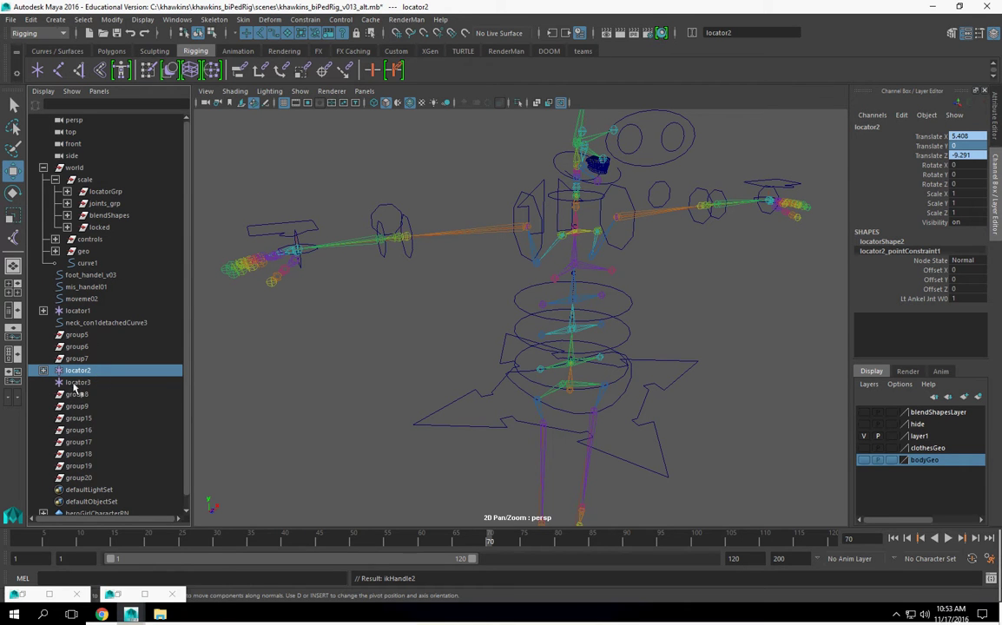
{"action": "left_click", "coordinate": [75, 384]}
Step: Parent locator1, locator2 and locator3 under locatorGrp
{"action": "left_click", "coordinate": [75, 373]}
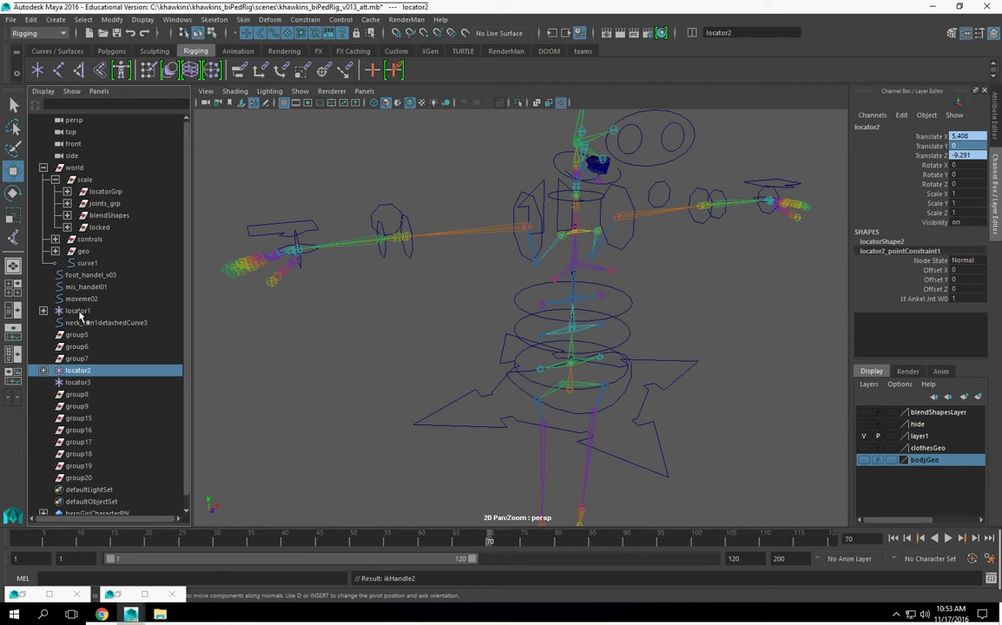
{"action": "scroll", "coordinate": [530, 403], "scroll_direction": "down", "scroll_amount": 3}
{"action": "scroll", "coordinate": [530, 403], "scroll_direction": "up", "scroll_amount": 5}
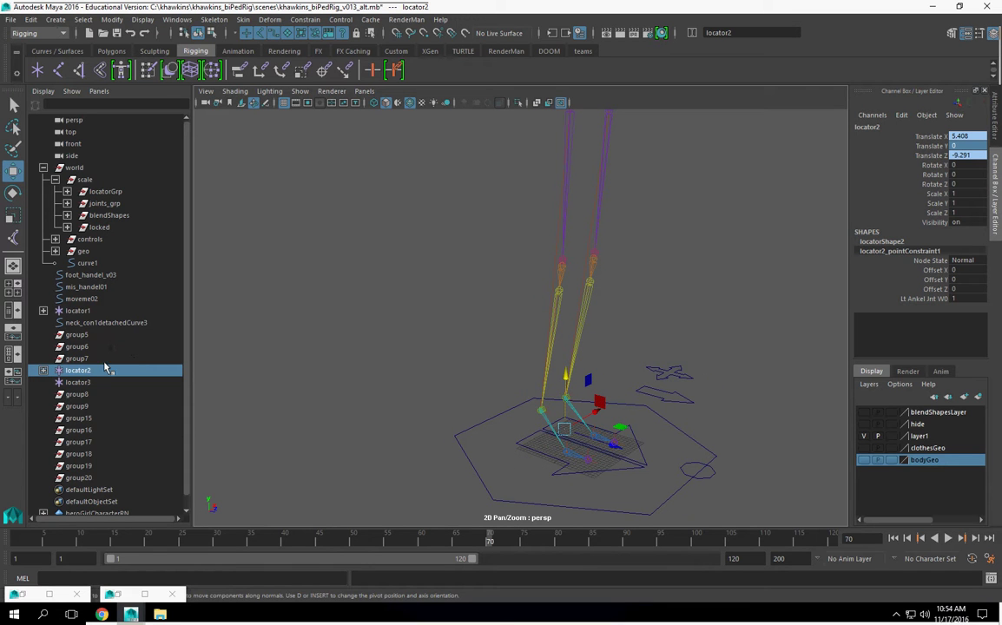
{"action": "left_click", "coordinate": [76, 310], "text": "ctrl"}
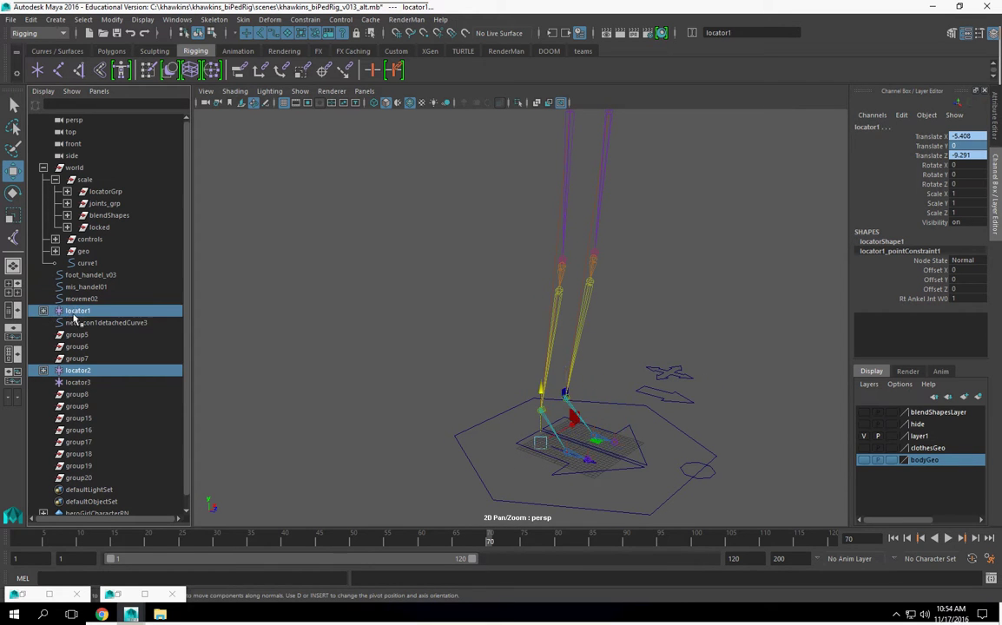
{"action": "left_click", "coordinate": [104, 191], "text": "ctrl"}
{"action": "key", "text": "p"}
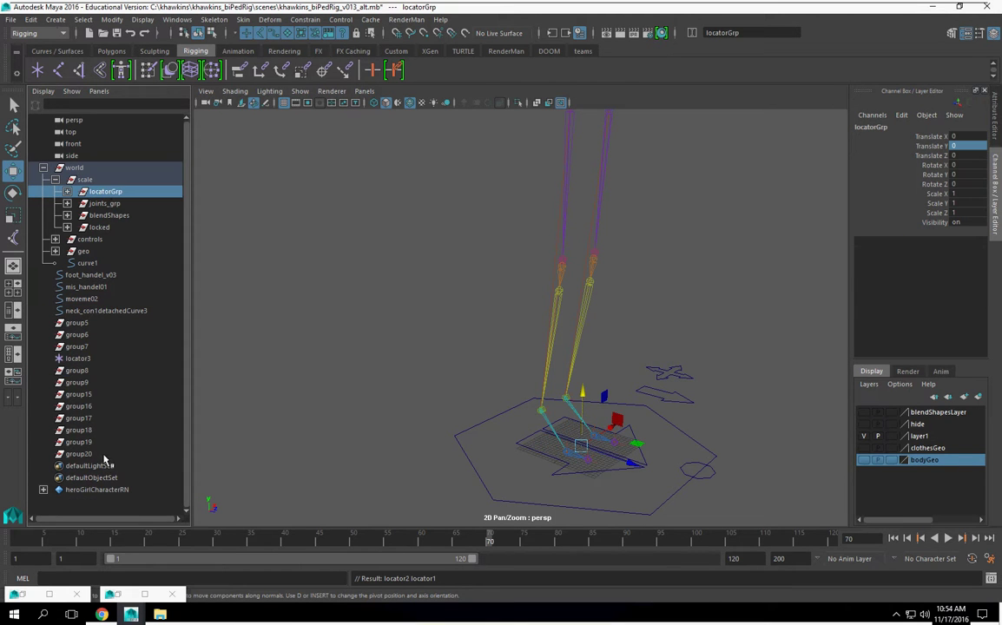
{"action": "left_click", "coordinate": [76, 357]}
{"action": "left_click", "coordinate": [105, 192], "text": "ctrl"}
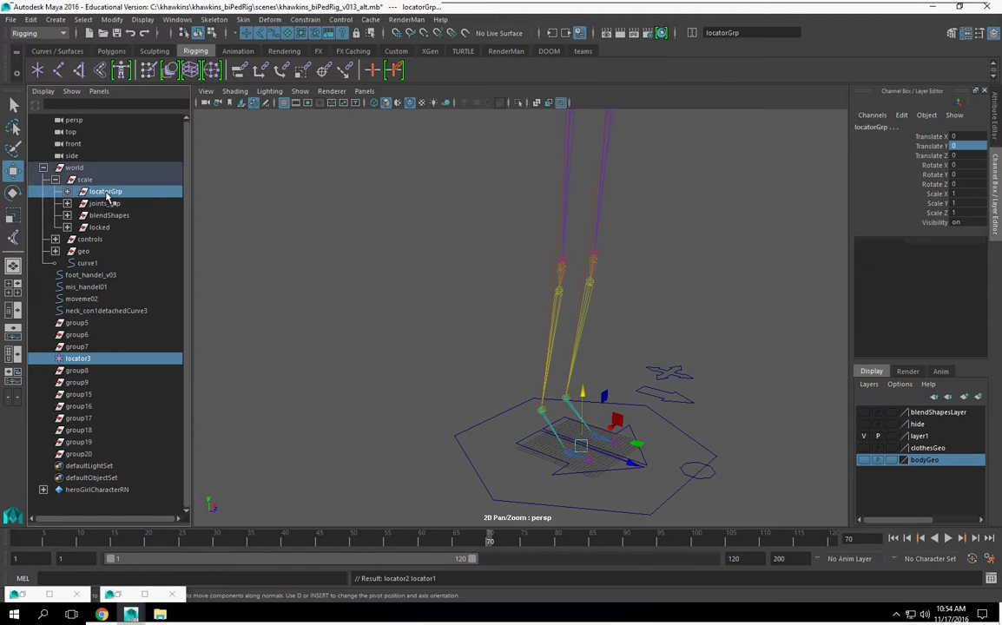
{"action": "key", "text": "p"}
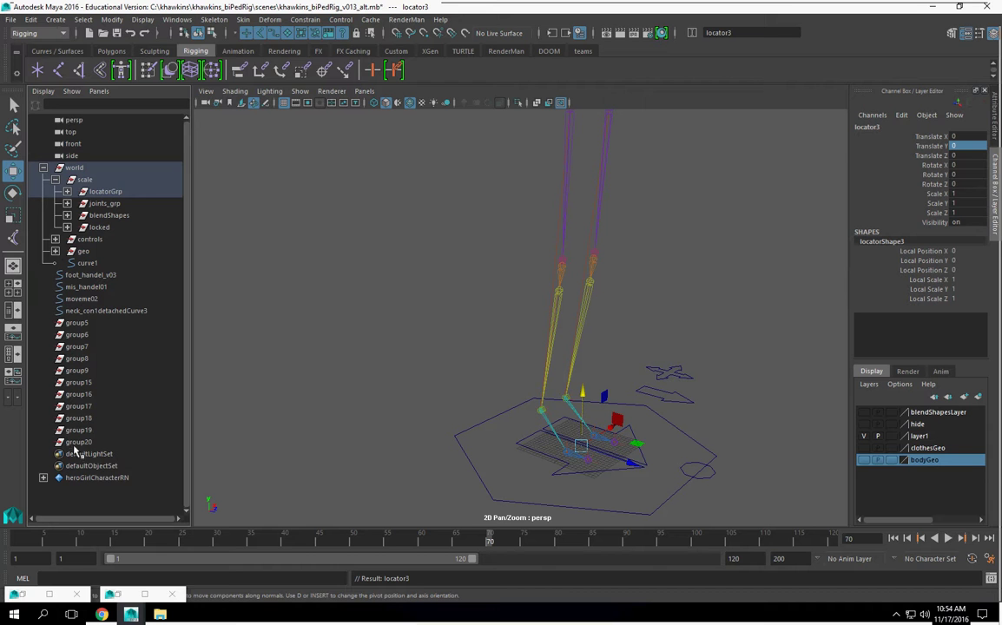
Step: Frame the stray neck_con1detachedCurve3 curve and delete it from the scene
{"action": "left_click", "coordinate": [96, 310]}
{"action": "key", "text": "f"}
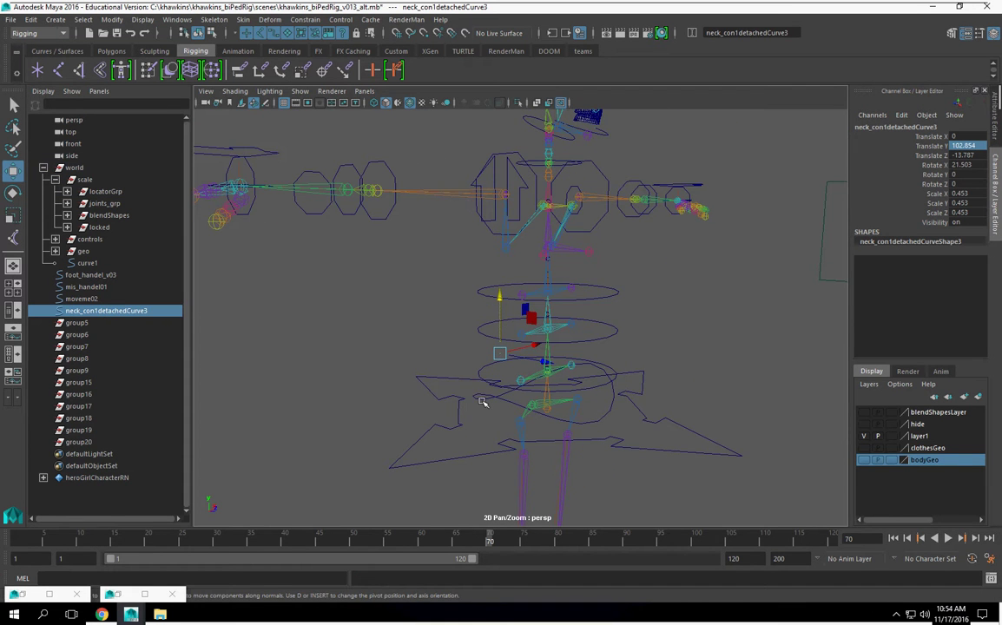
{"action": "key", "text": "Delete"}
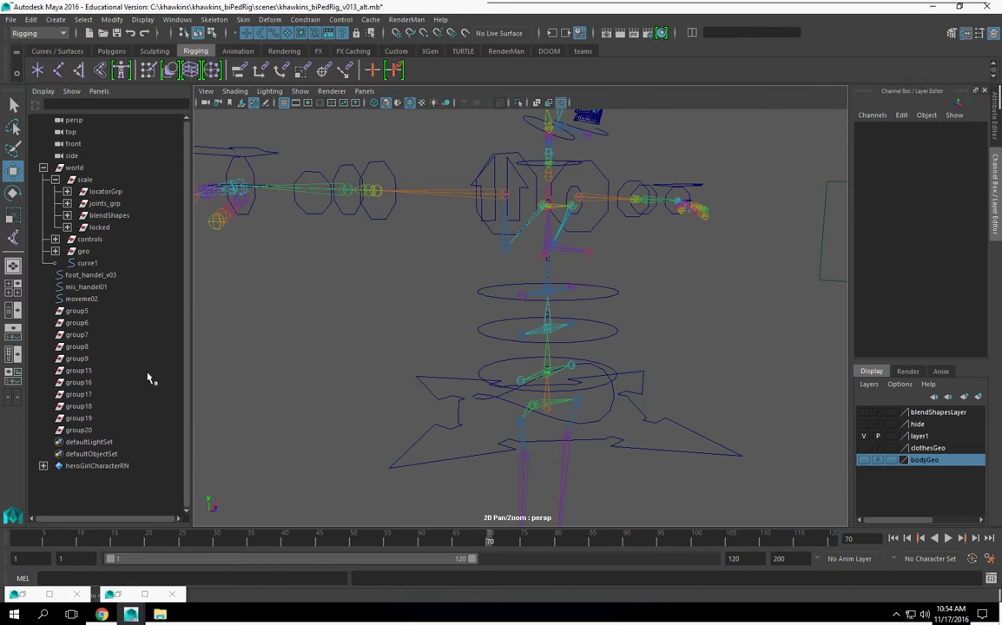
Step: Examine the loose curves foot_handel_v03, mis_handel01 and moveme02, and the contents of the geo and controls groups
{"action": "left_click", "coordinate": [83, 298]}
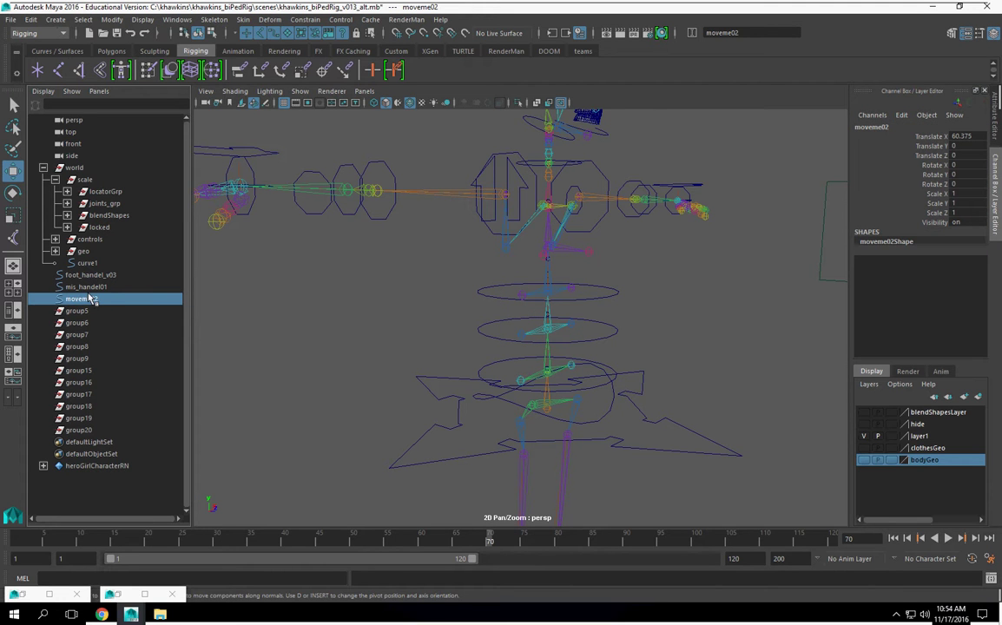
{"action": "left_click", "coordinate": [87, 288]}
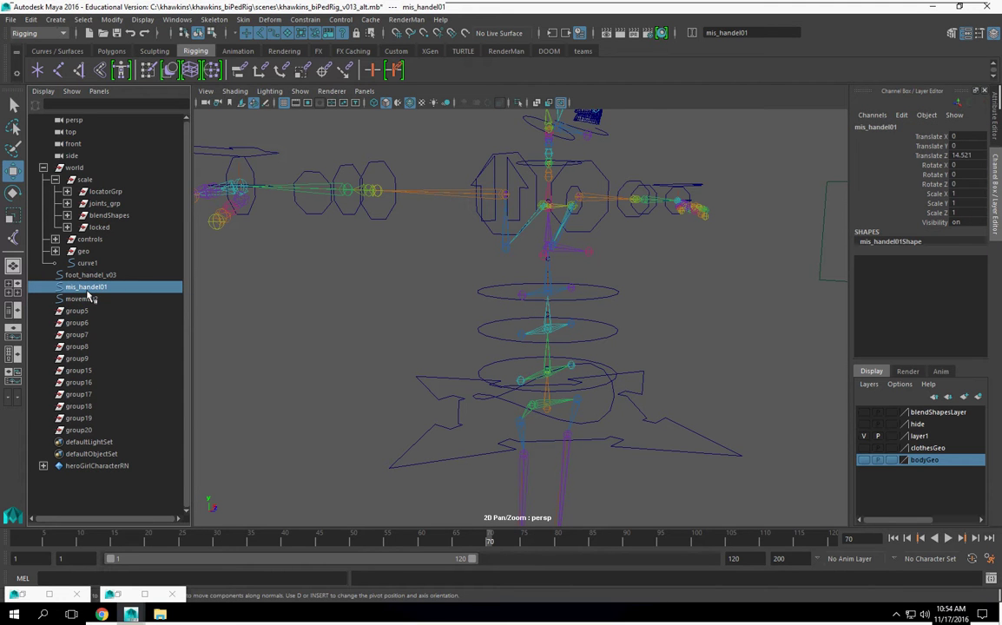
{"action": "left_click", "coordinate": [96, 274]}
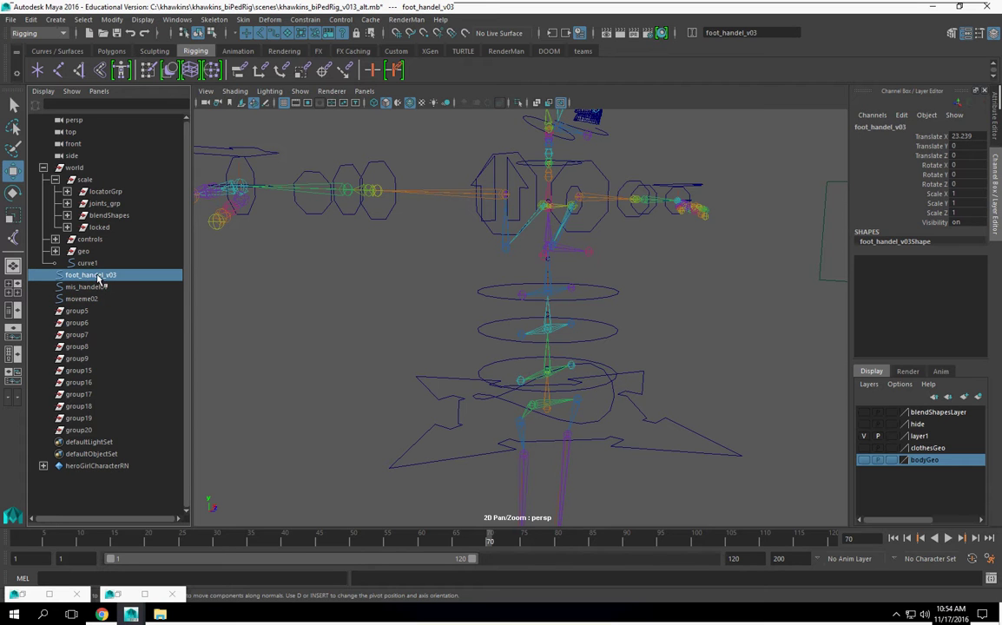
{"action": "left_click", "coordinate": [94, 288]}
{"action": "left_click", "coordinate": [85, 300]}
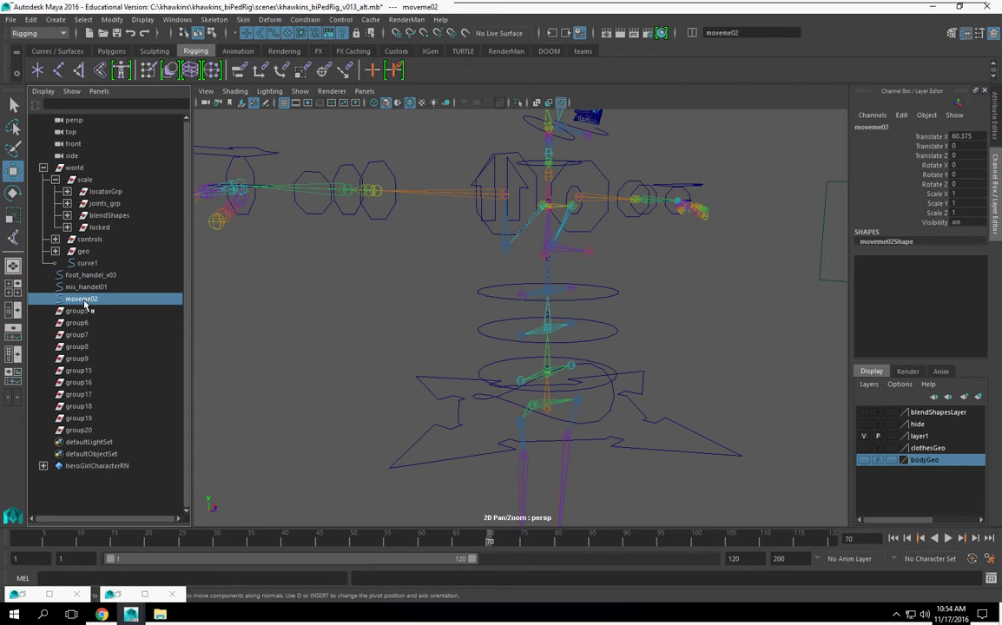
{"action": "left_click_drag", "start_coordinate": [572, 290], "coordinate": [510, 320], "text": "alt"}
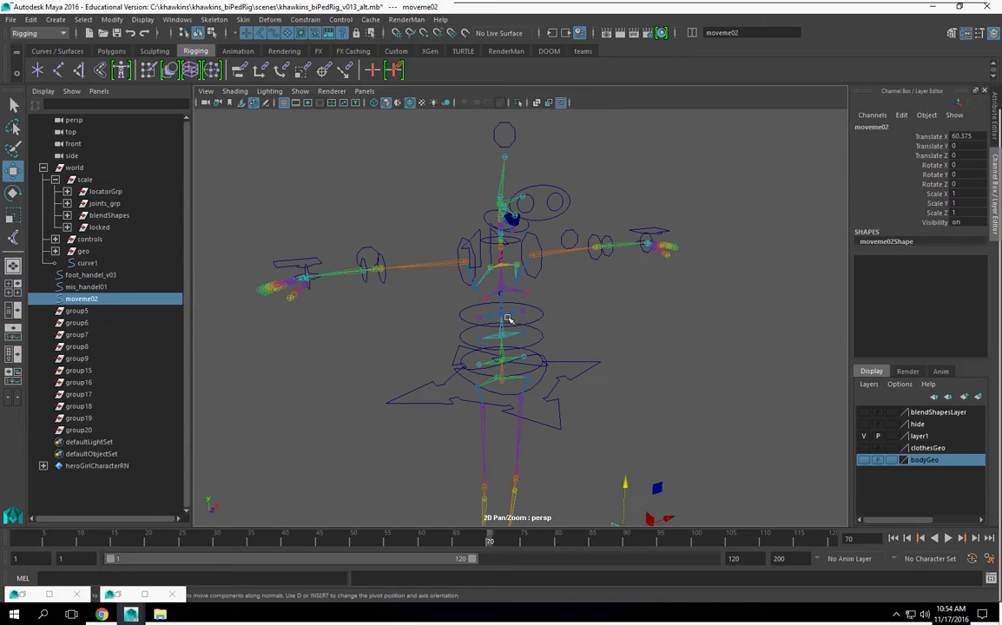
{"action": "left_click", "coordinate": [56, 252]}
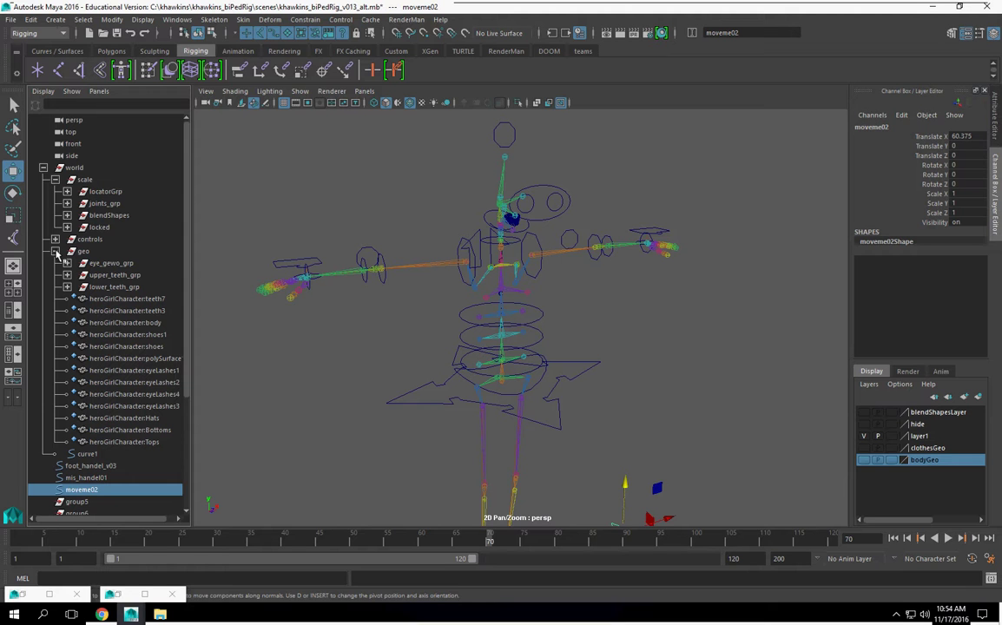
{"action": "left_click", "coordinate": [55, 252]}
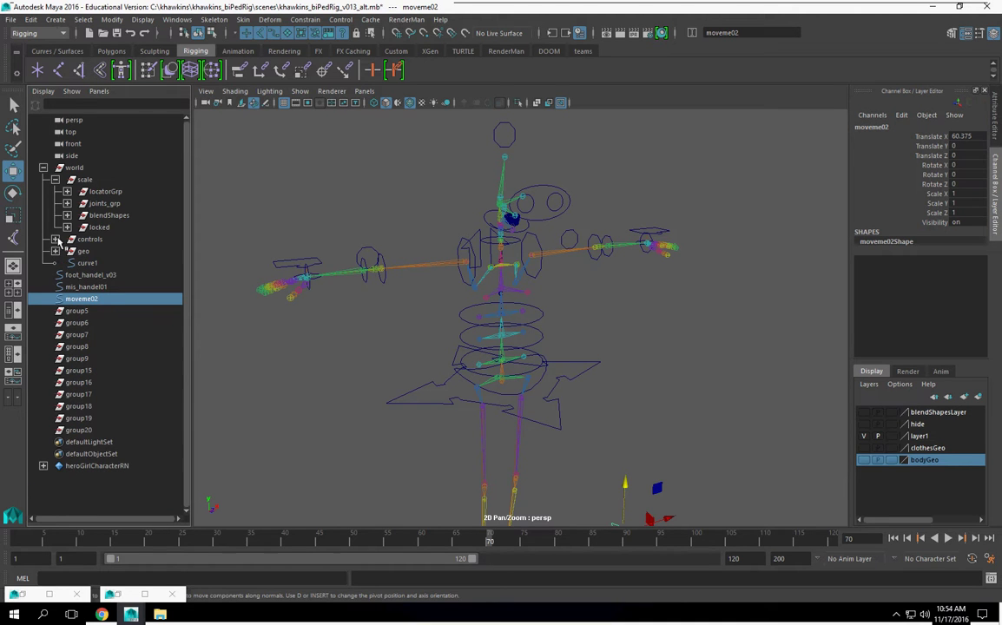
{"action": "left_click", "coordinate": [55, 239]}
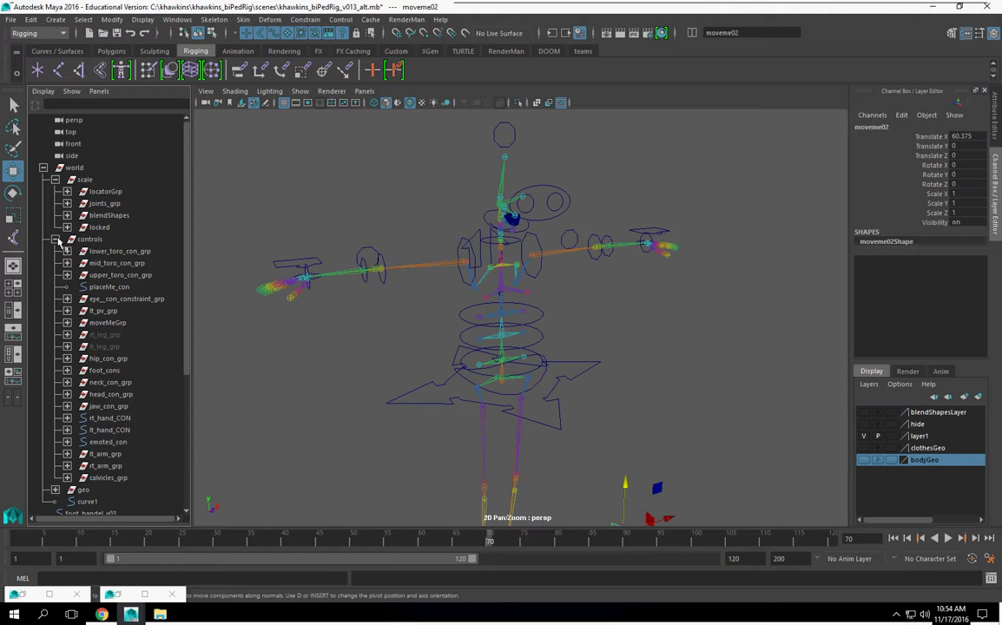
{"action": "left_click", "coordinate": [56, 240]}
{"action": "left_click_drag", "start_coordinate": [634, 150], "coordinate": [548, 435], "text": "alt"}
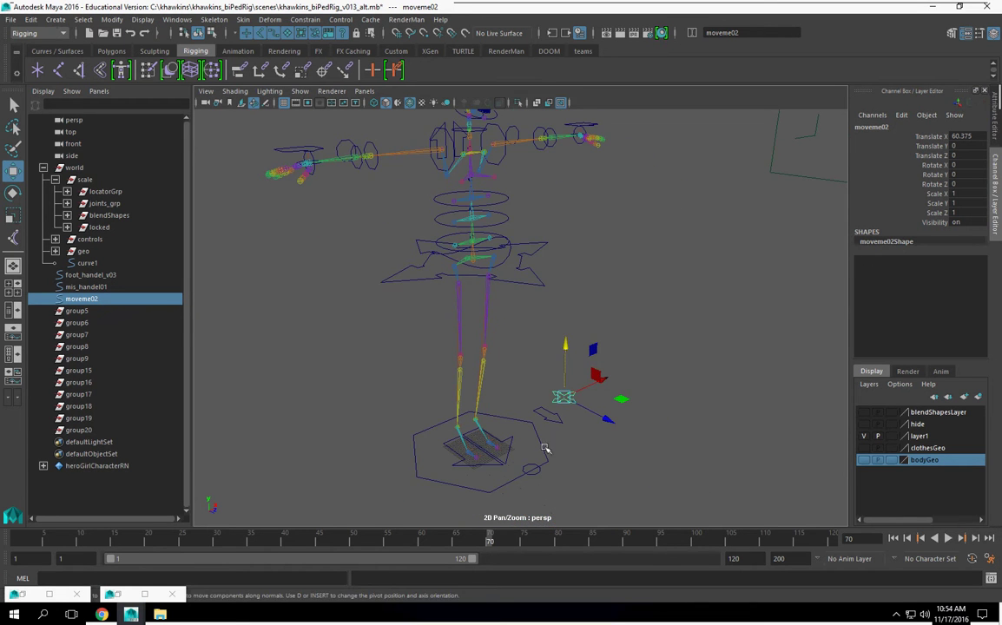
{"action": "right_click_drag", "start_coordinate": [475, 461], "coordinate": [201, 441], "text": "alt"}
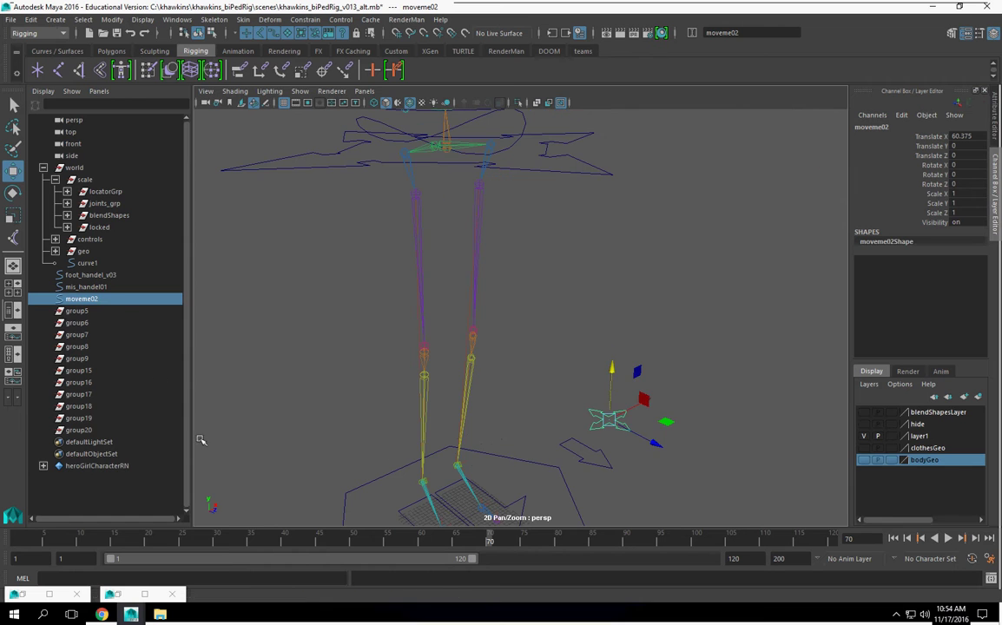
Step: Delete the loose top-level groups from group5 through group20
{"action": "left_click", "coordinate": [77, 311]}
{"action": "left_click_drag", "start_coordinate": [76, 324], "coordinate": [87, 430]}
{"action": "scroll", "coordinate": [604, 431], "scroll_direction": "down", "scroll_amount": 5}
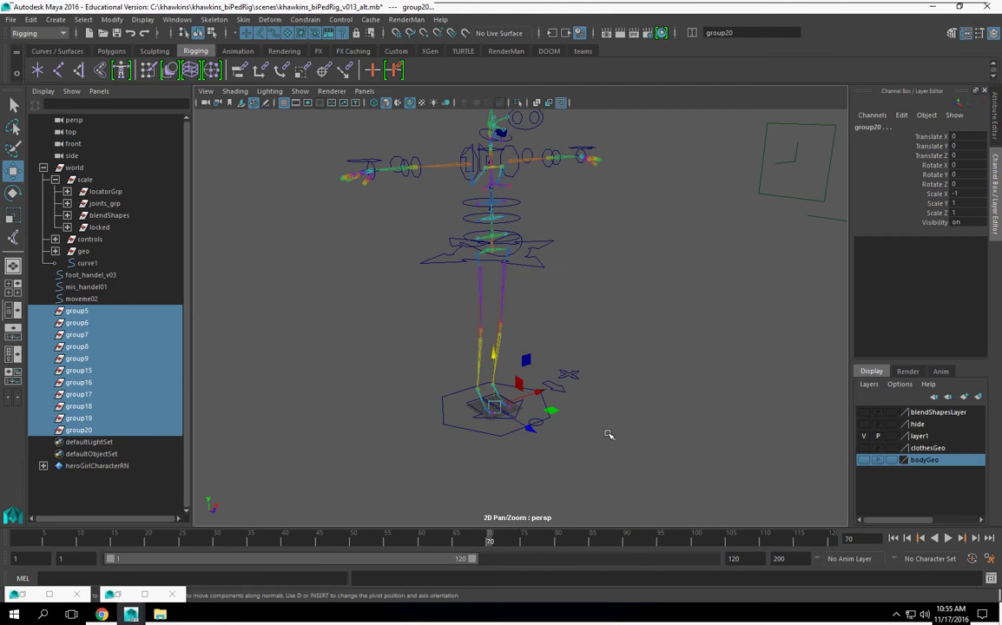
{"action": "key", "text": "Delete"}
Step: Test the rig by moving the placeMe_con control about 42.5 units along Z, and undo the move
{"action": "scroll", "coordinate": [510, 304], "scroll_direction": "up", "scroll_amount": 3}
{"action": "scroll", "coordinate": [513, 278], "scroll_direction": "down", "scroll_amount": 2}
{"action": "left_click", "coordinate": [444, 467]}
{"action": "left_click_drag", "start_coordinate": [445, 468], "coordinate": [260, 330], "text": "alt"}
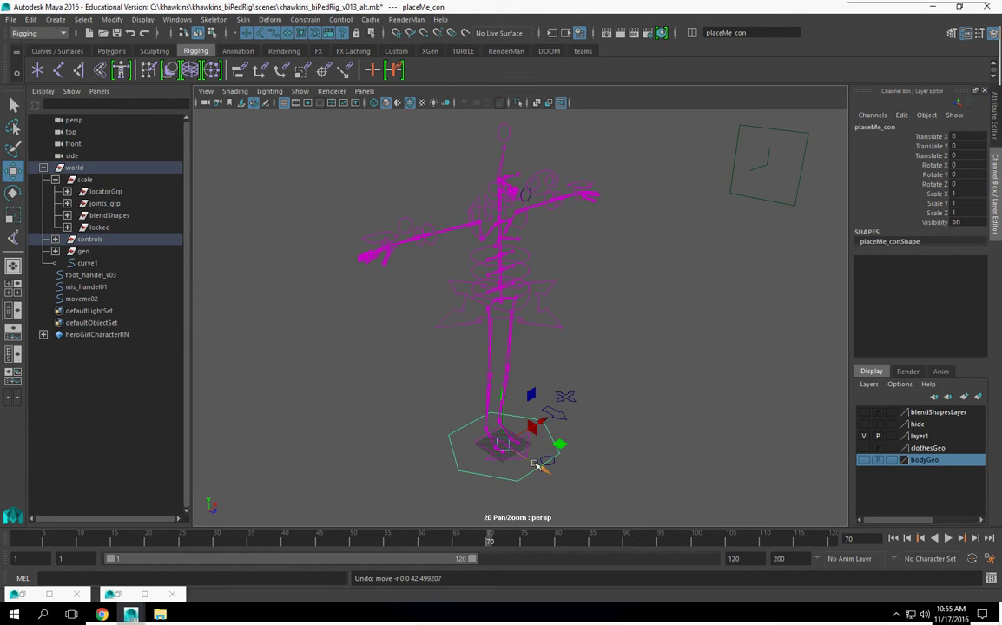
{"action": "scroll", "coordinate": [298, 319], "scroll_direction": "up", "scroll_amount": 3}
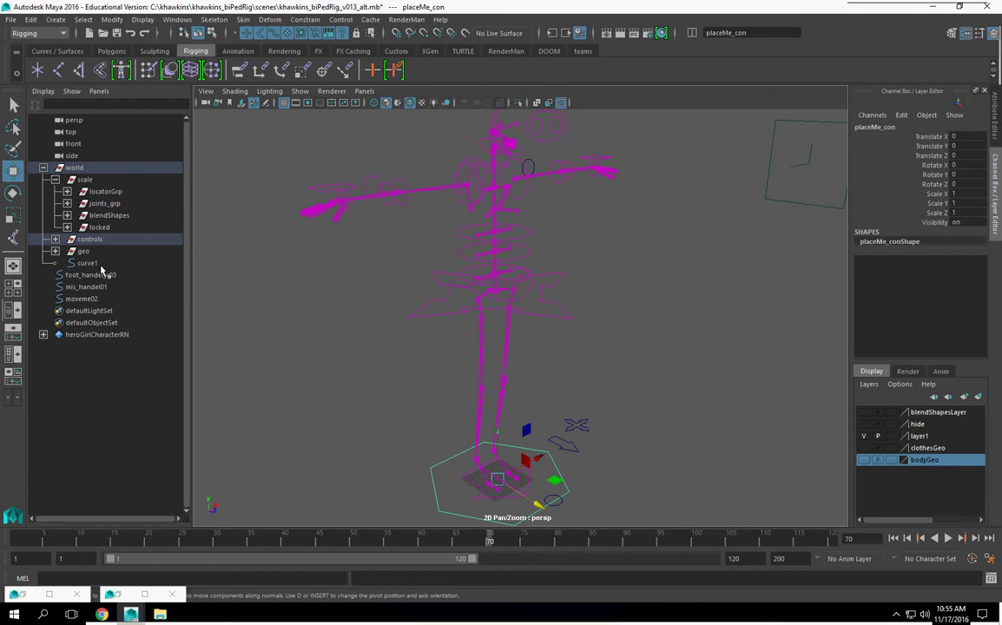
Step: Create an empty group named controls_scale and parent it under the controls group
{"action": "left_click", "coordinate": [55, 239]}
{"action": "left_click_drag", "start_coordinate": [343, 369], "coordinate": [313, 409], "text": "alt"}
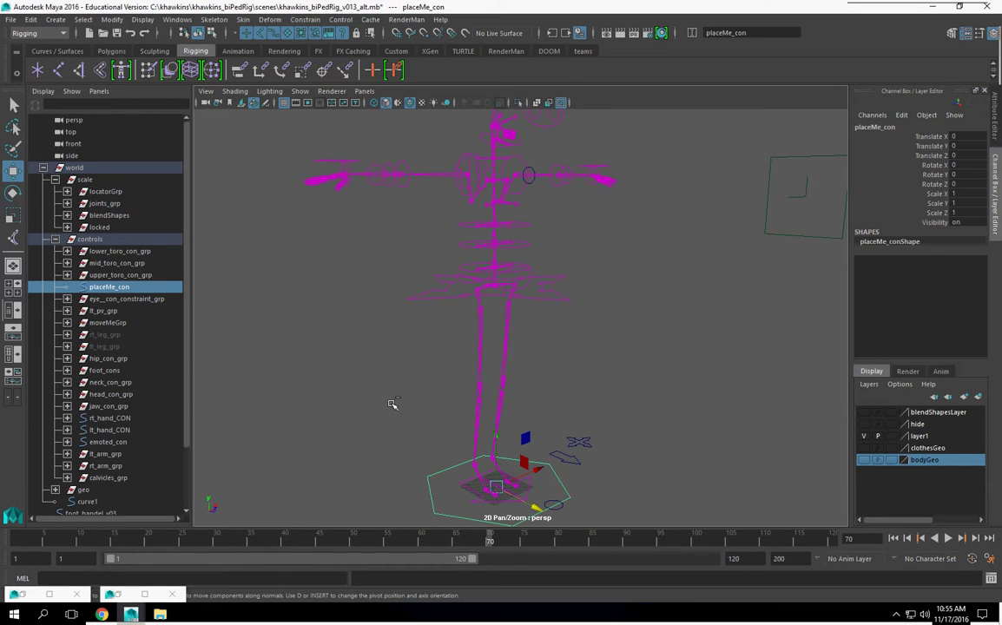
{"action": "left_click", "coordinate": [358, 411]}
{"action": "key", "text": "ctrl+g"}
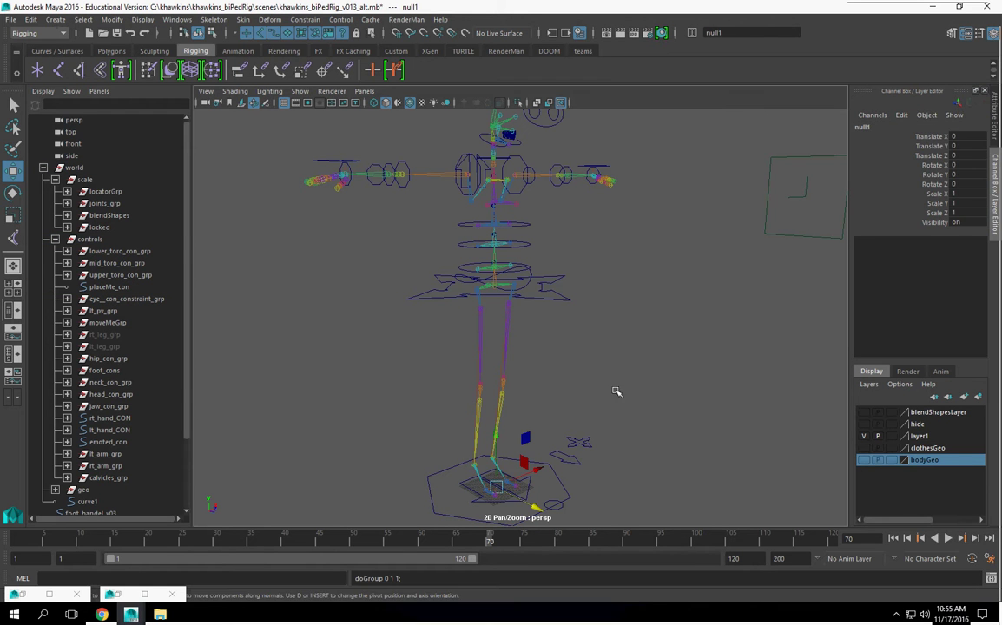
{"action": "left_click", "coordinate": [884, 128]}
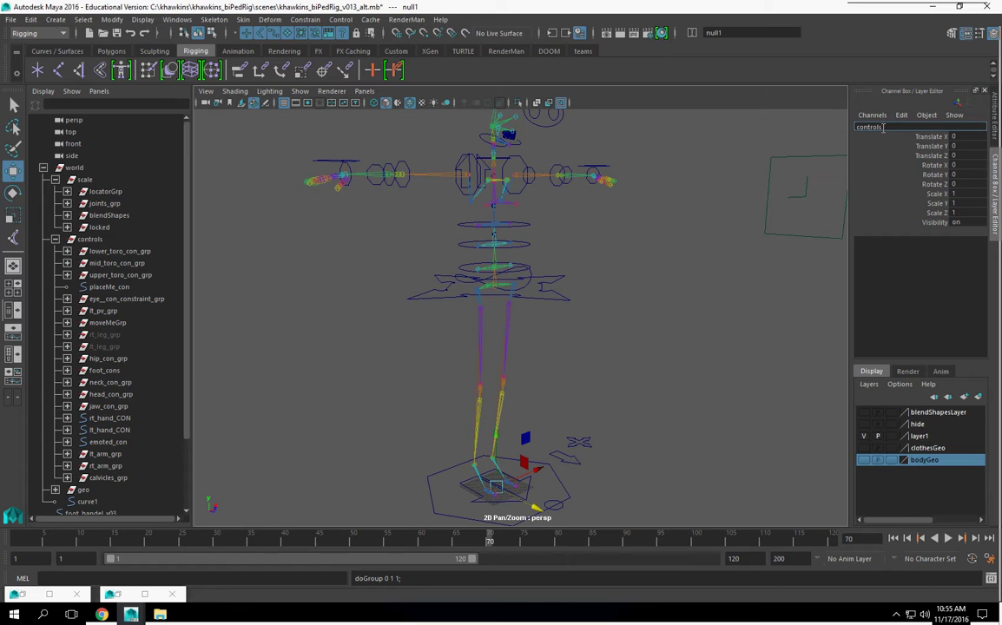
{"action": "key", "text": "Return"}
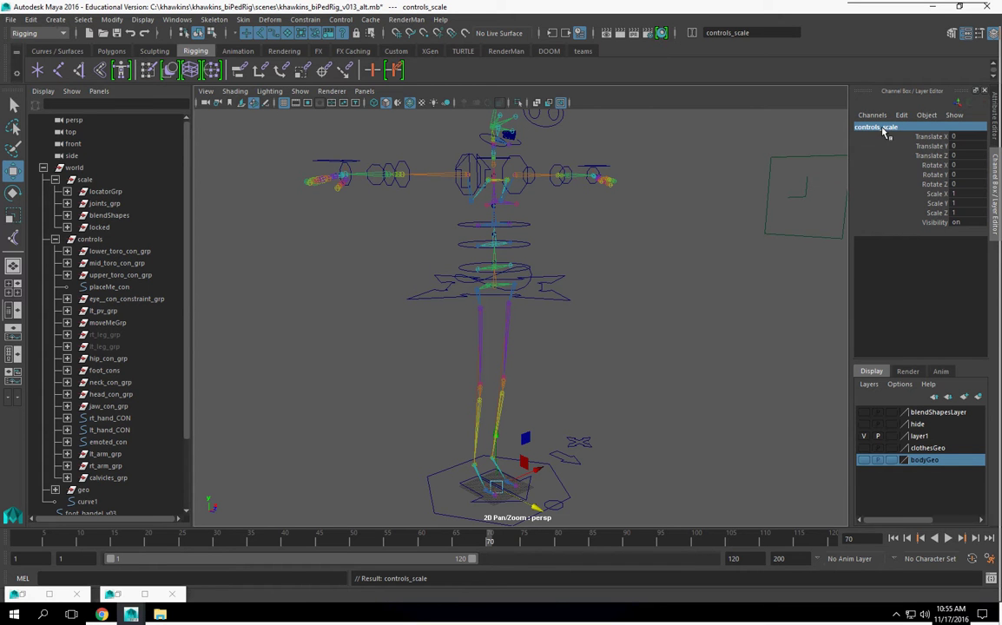
{"action": "left_click", "coordinate": [84, 240]}
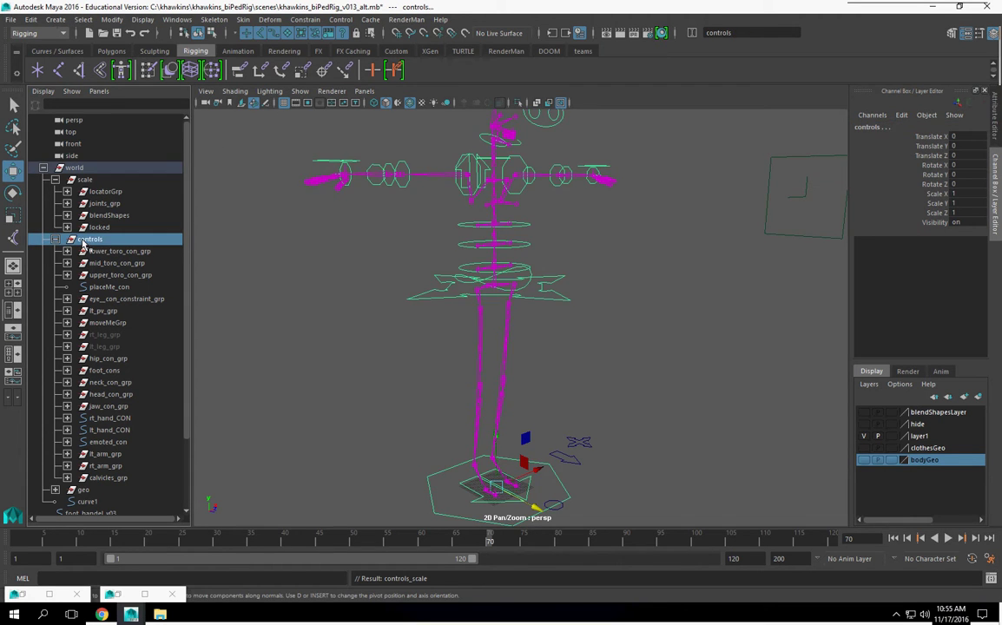
{"action": "key", "text": "p"}
Step: Parent every child of the controls group except placeMe_con, from lower_toro_con_grp through calvicles_grp, under controls_scale
{"action": "left_click", "coordinate": [110, 251]}
{"action": "left_click", "coordinate": [110, 262], "text": "ctrl"}
{"action": "left_click", "coordinate": [112, 275], "text": "ctrl"}
{"action": "left_click", "coordinate": [122, 299], "text": "ctrl"}
{"action": "left_click", "coordinate": [104, 311], "text": "ctrl"}
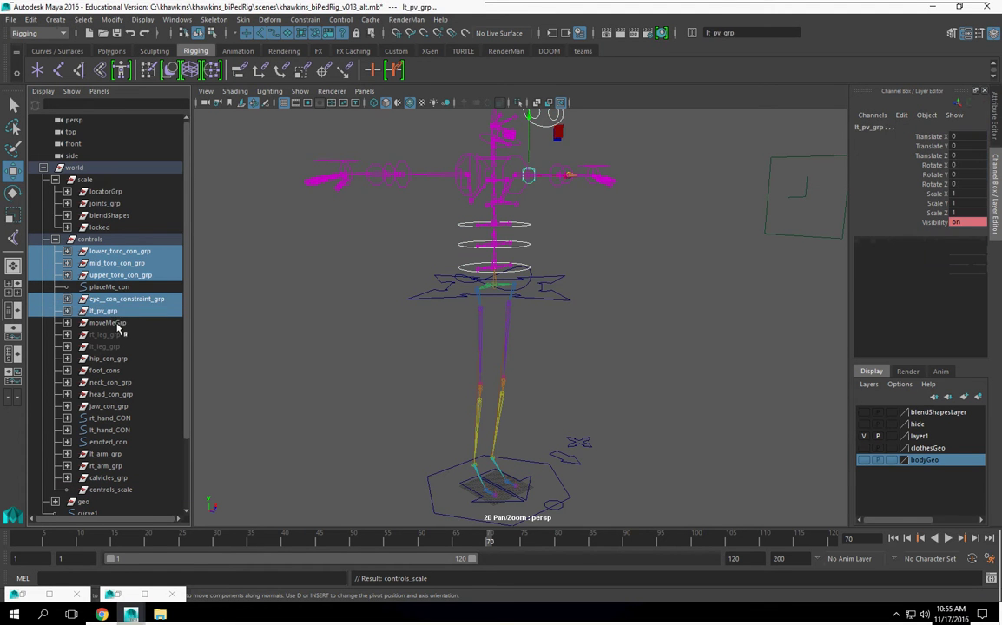
{"action": "left_click", "coordinate": [108, 322], "text": "ctrl"}
{"action": "left_click", "coordinate": [105, 334], "text": "ctrl"}
{"action": "left_click", "coordinate": [105, 346], "text": "ctrl"}
{"action": "left_click", "coordinate": [109, 359], "text": "ctrl"}
{"action": "left_click", "coordinate": [105, 370], "text": "ctrl"}
{"action": "left_click", "coordinate": [109, 382], "text": "ctrl"}
{"action": "left_click", "coordinate": [109, 394], "text": "ctrl"}
{"action": "left_click", "coordinate": [107, 407], "text": "ctrl"}
{"action": "left_click", "coordinate": [109, 418], "text": "ctrl"}
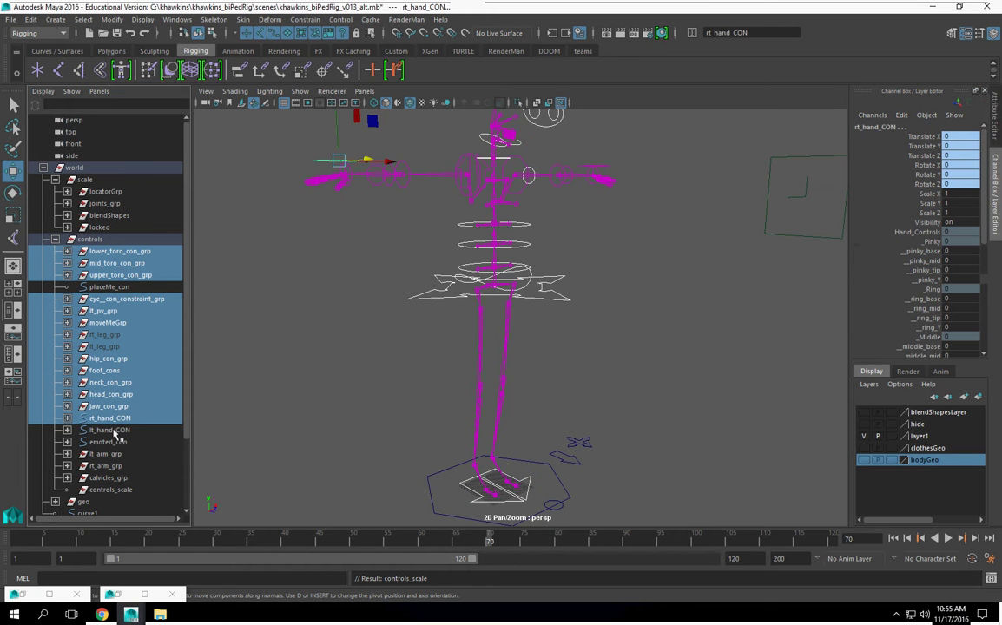
{"action": "left_click", "coordinate": [109, 430], "text": "ctrl"}
{"action": "left_click", "coordinate": [108, 442], "text": "ctrl"}
{"action": "left_click", "coordinate": [105, 454], "text": "ctrl"}
{"action": "left_click", "coordinate": [108, 467], "text": "ctrl"}
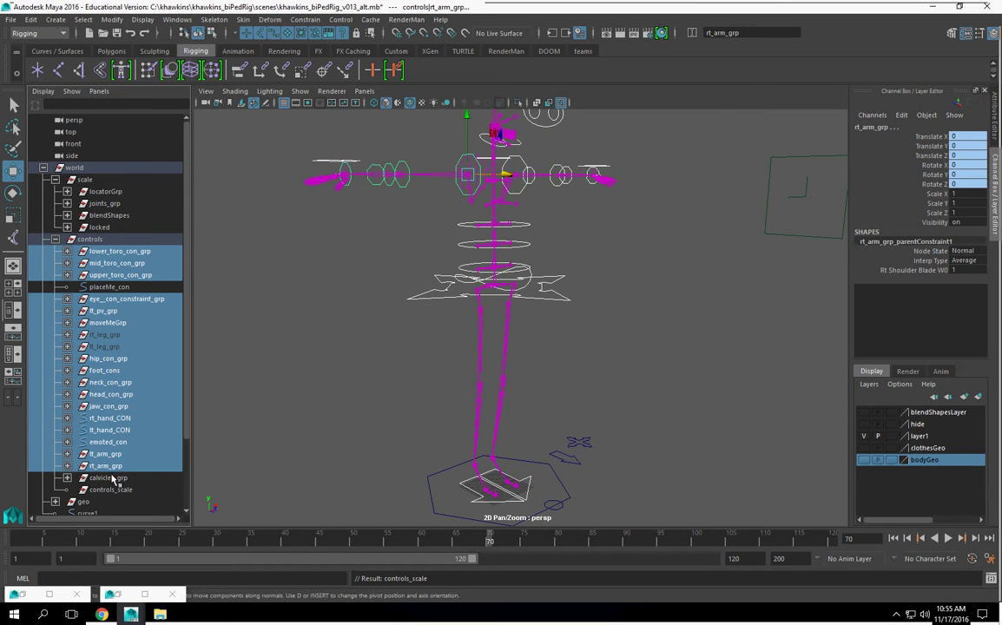
{"action": "left_click", "coordinate": [112, 478], "text": "ctrl"}
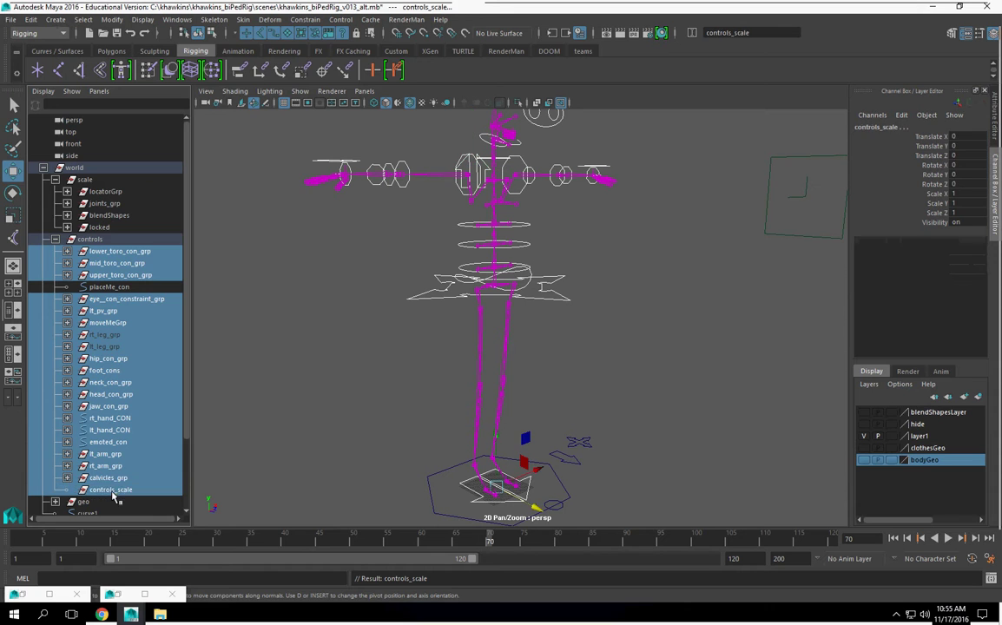
{"action": "middle_click_drag", "start_coordinate": [108, 434], "coordinate": [111, 490]}
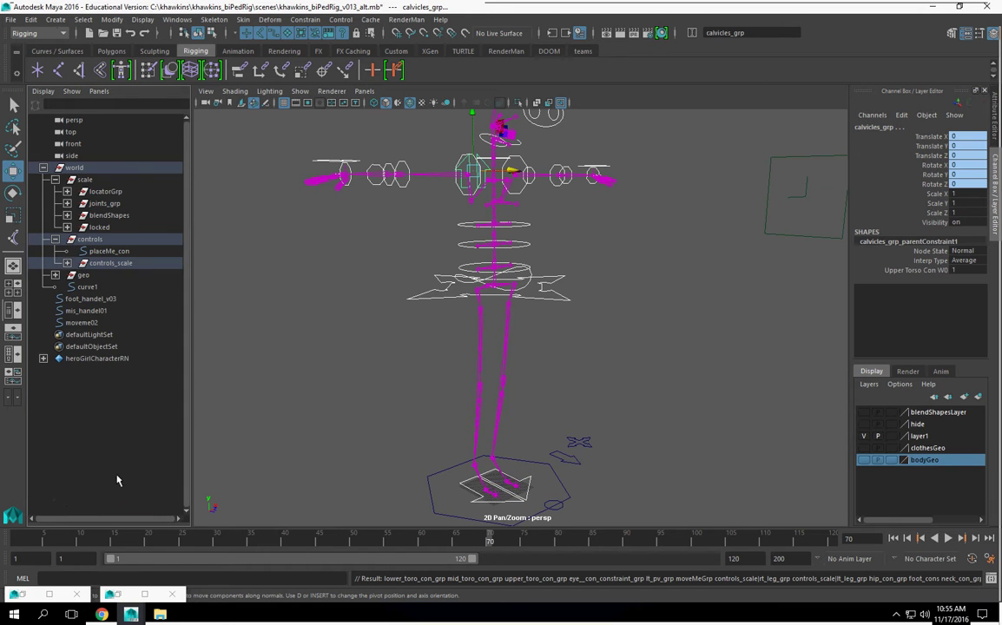
Step: Scale-constrain the controls_scale group to the placeMe_con control
{"action": "left_click", "coordinate": [105, 252]}
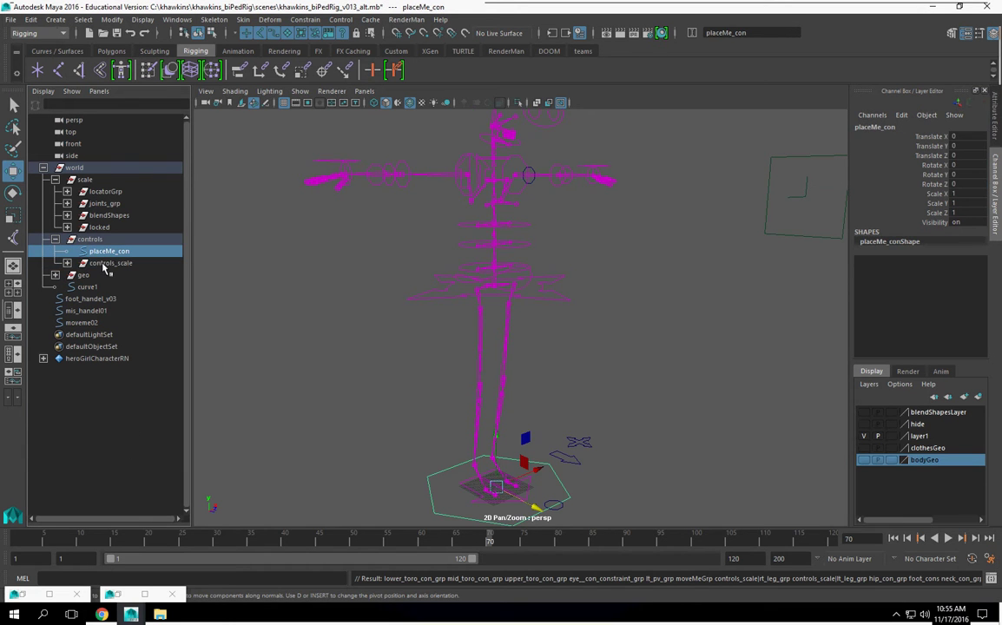
{"action": "left_click", "coordinate": [109, 263], "text": "shift"}
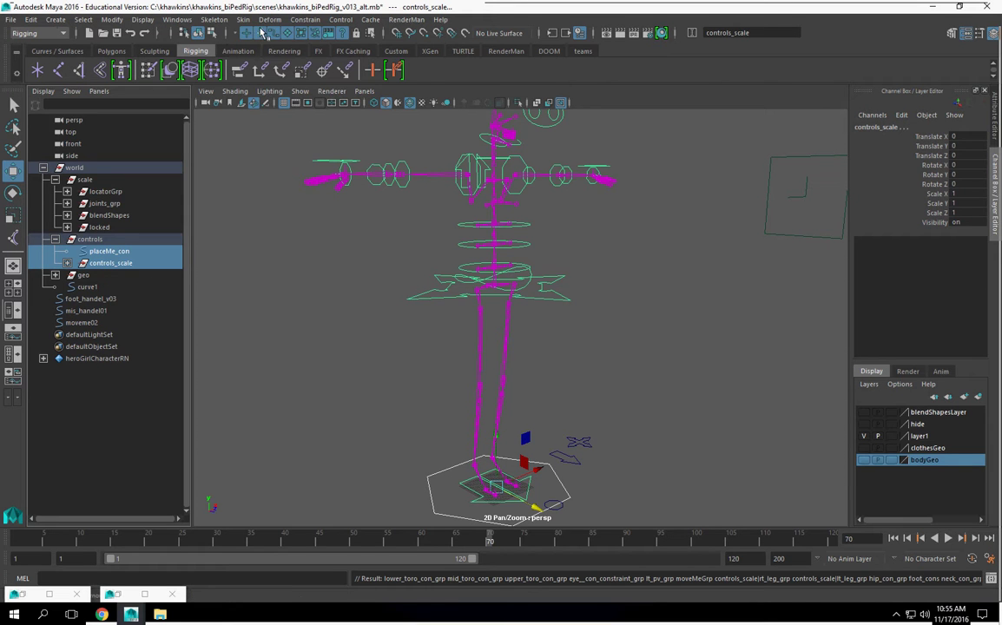
{"action": "left_click", "coordinate": [305, 19]}
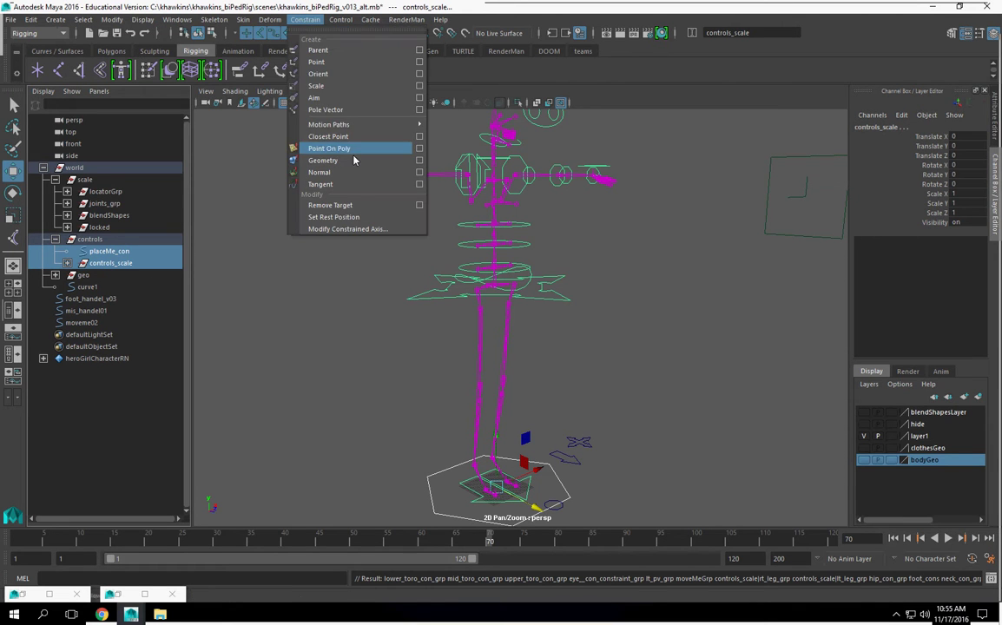
{"action": "left_click", "coordinate": [335, 86]}
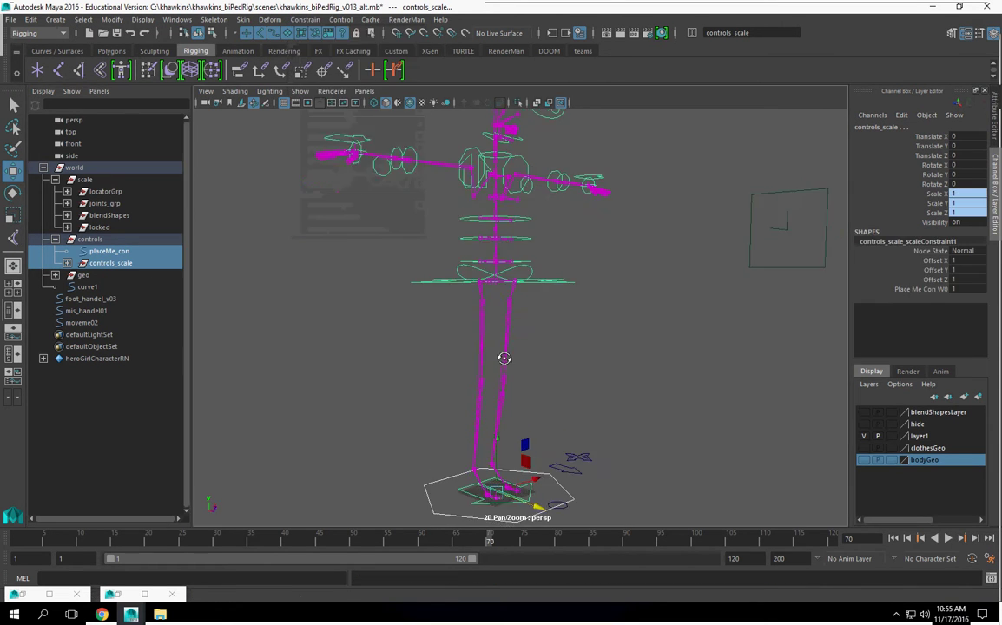
Step: Test the controls_scale constraint by scaling placeMe_con uniformly twice, undoing each scale
{"action": "left_click", "coordinate": [436, 483]}
{"action": "left_click", "coordinate": [469, 450]}
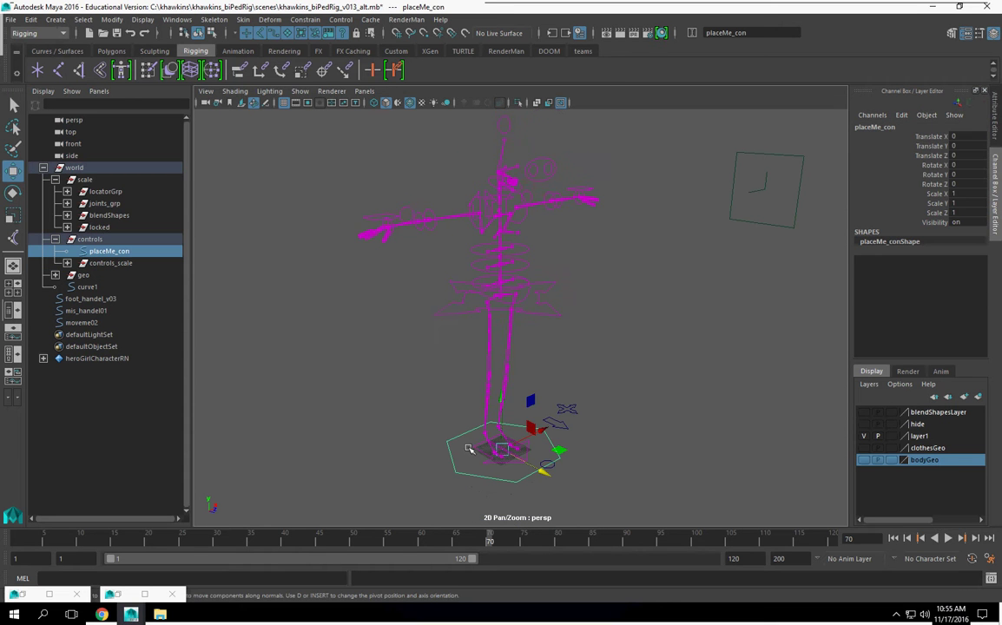
{"action": "left_click", "coordinate": [12, 215]}
{"action": "left_click_drag", "start_coordinate": [502, 449], "coordinate": [540, 460]}
{"action": "key", "text": "ctrl+z"}
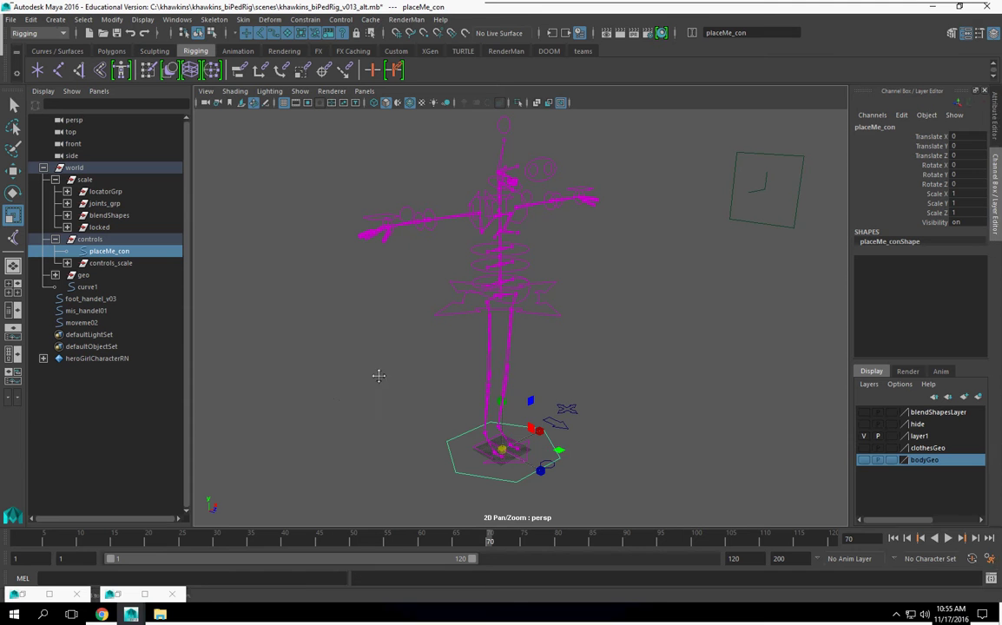
{"action": "middle_click_drag", "start_coordinate": [331, 397], "coordinate": [369, 376], "text": "alt"}
{"action": "left_click_drag", "start_coordinate": [523, 432], "coordinate": [574, 440]}
{"action": "key", "text": "ctrl+z"}
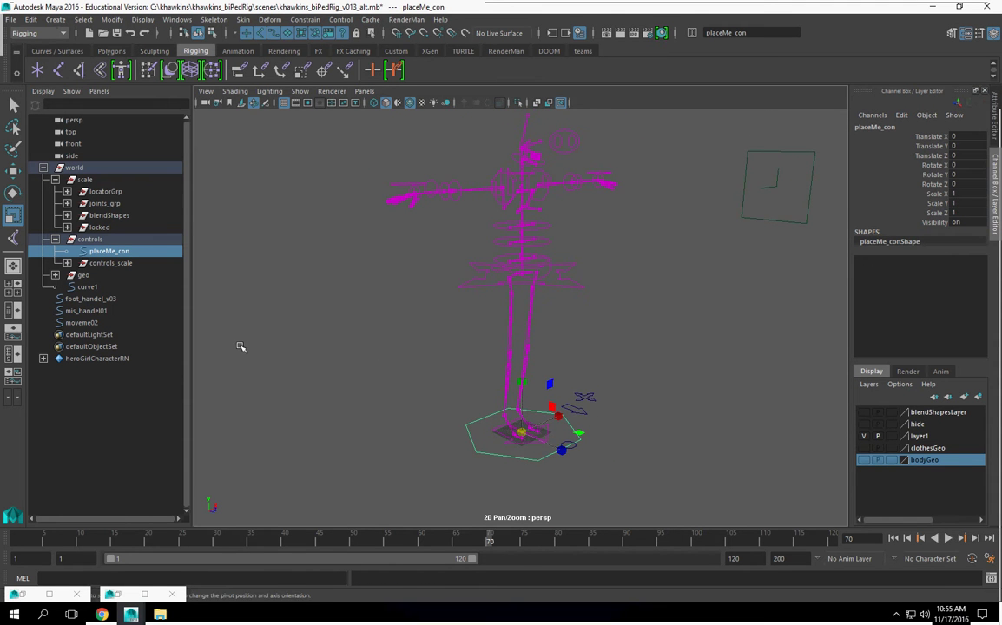
Step: Scale-constrain the scale group under world to the placeMe_con control
{"action": "left_click", "coordinate": [104, 389]}
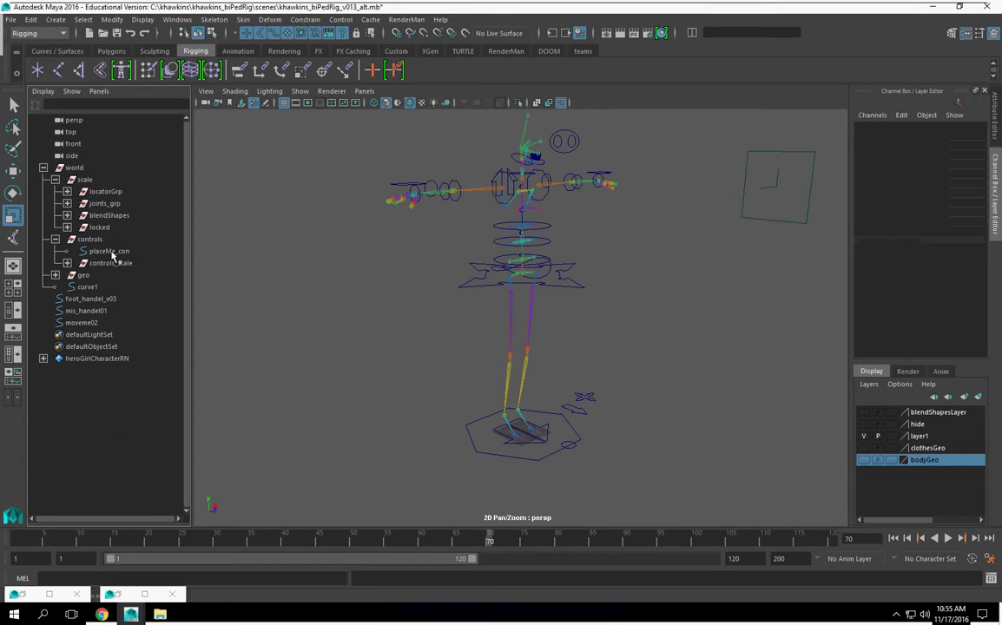
{"action": "left_click", "coordinate": [112, 252]}
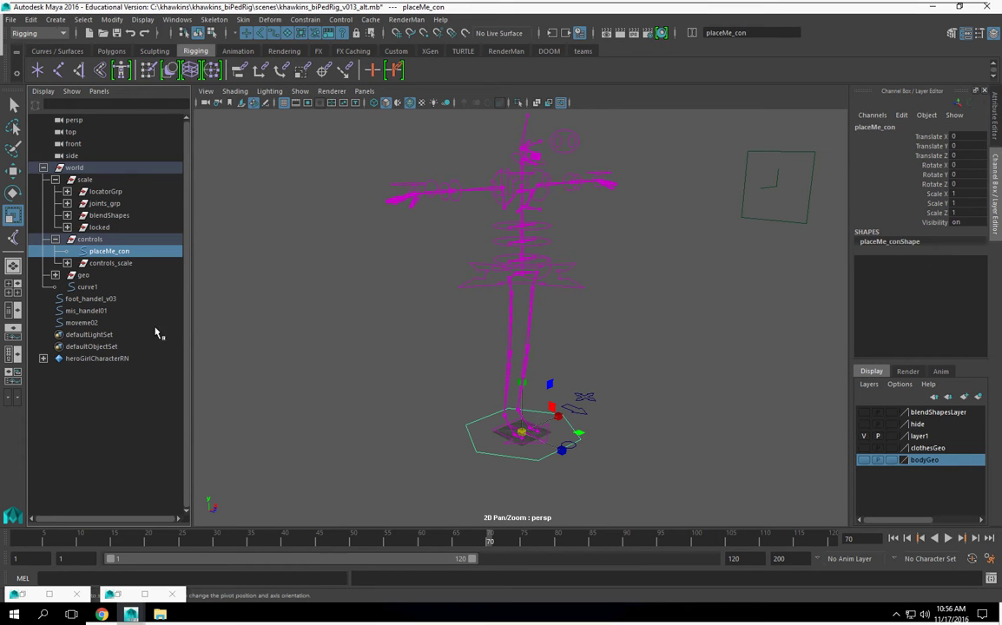
{"action": "left_click", "coordinate": [88, 288]}
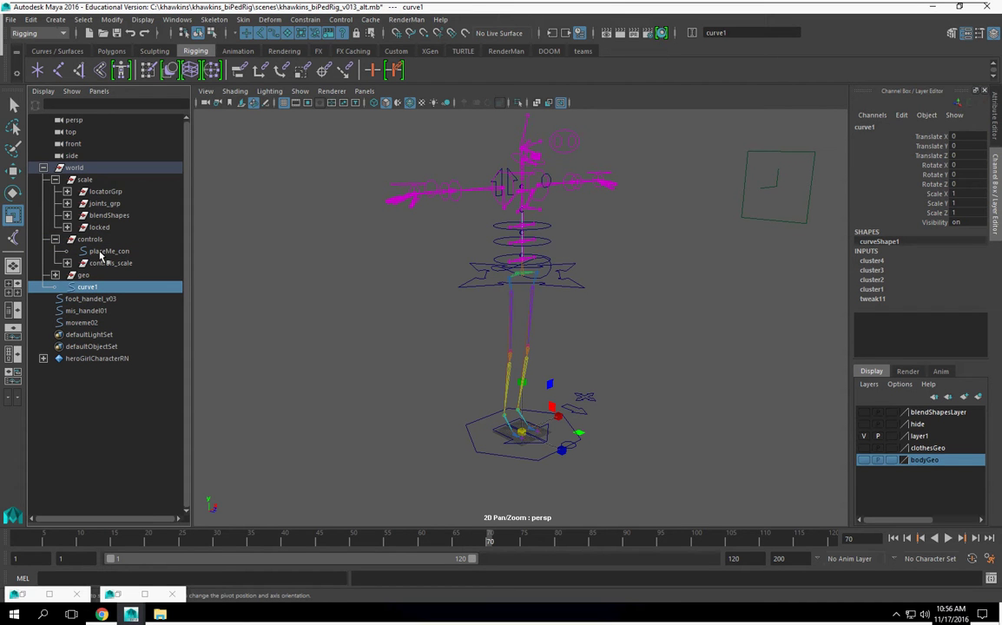
{"action": "left_click", "coordinate": [103, 252]}
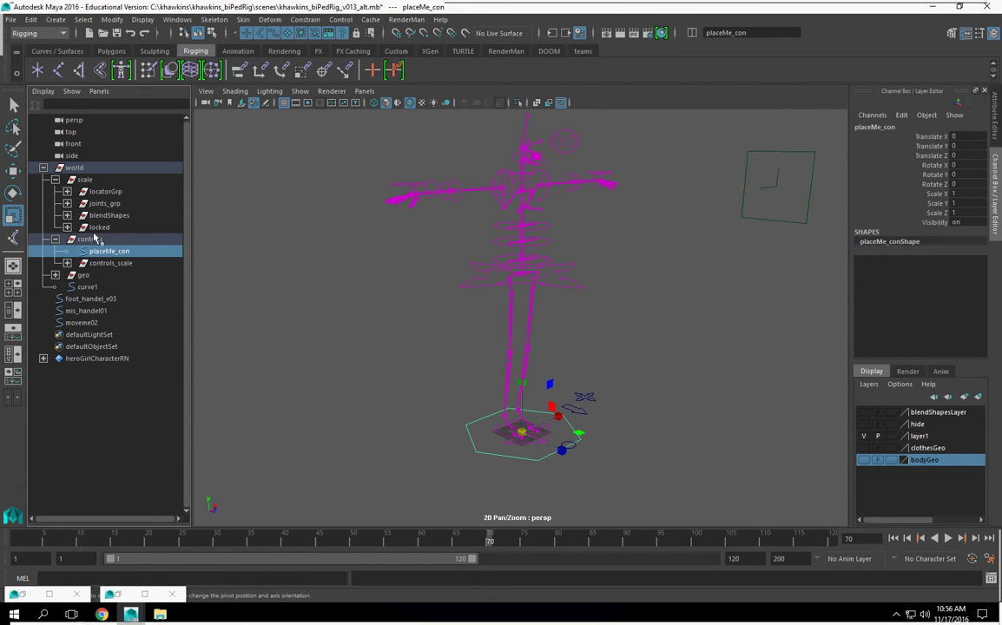
{"action": "left_click", "coordinate": [85, 180], "text": "ctrl"}
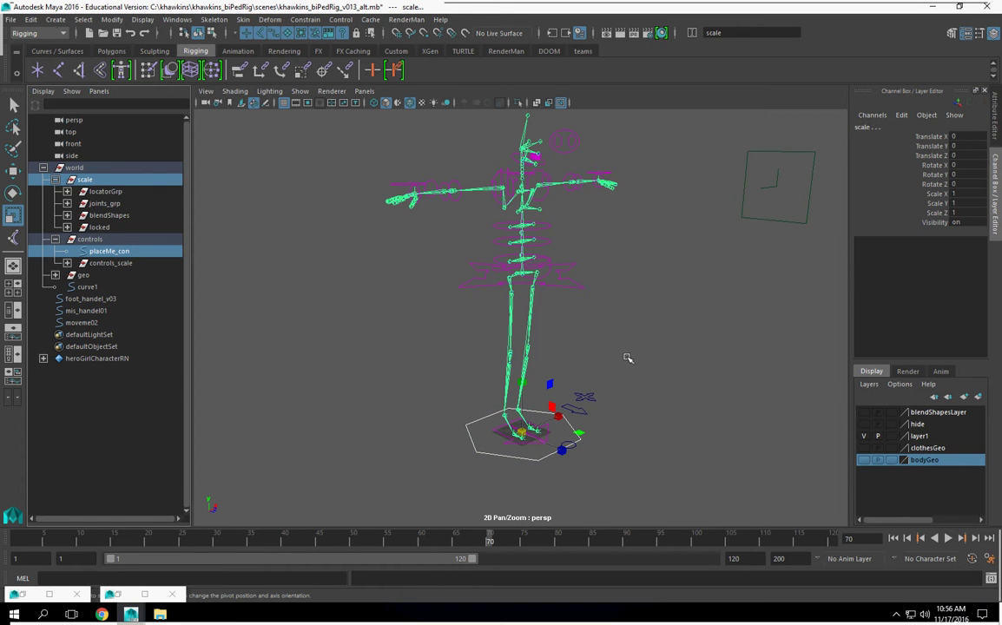
{"action": "left_click", "coordinate": [303, 19]}
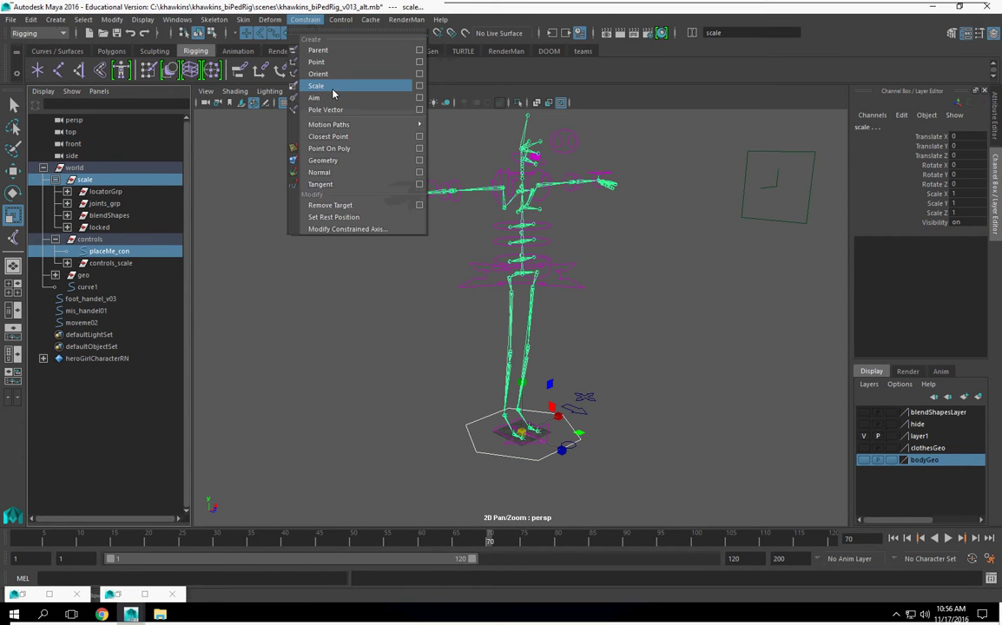
{"action": "left_click", "coordinate": [301, 83]}
Step: Test the rig's scaling by enlarging placeMe_con uniformly, up to about 2.494, and undo the changes
{"action": "left_click", "coordinate": [475, 447]}
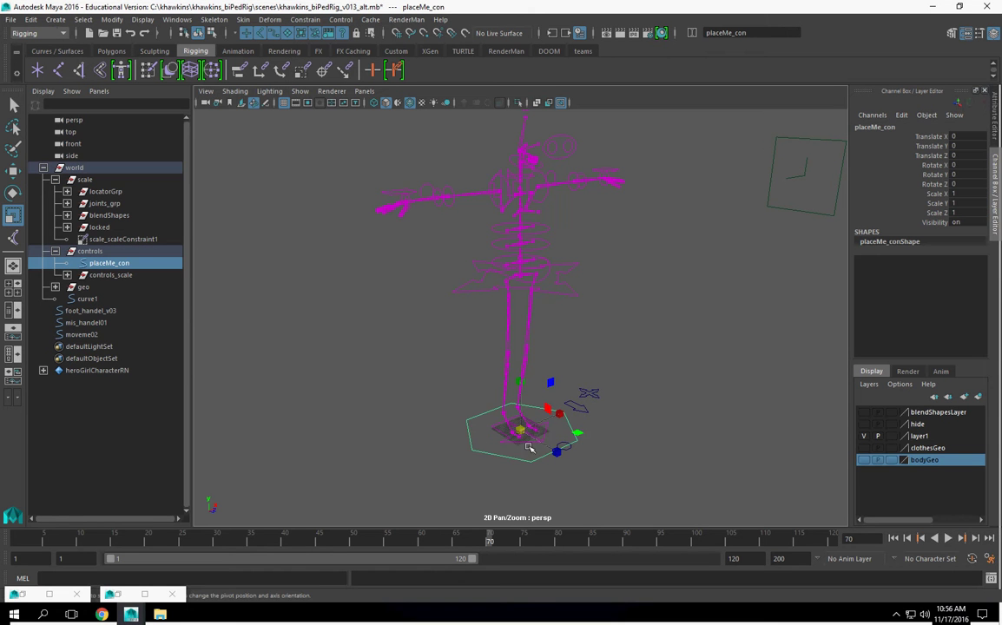
{"action": "left_click_drag", "start_coordinate": [522, 431], "coordinate": [613, 464]}
{"action": "key", "text": "ctrl+z"}
{"action": "key", "text": "ctrl+z"}
{"action": "key", "text": "ctrl+z"}
{"action": "key", "text": "ctrl+z"}
{"action": "key", "text": "ctrl+z"}
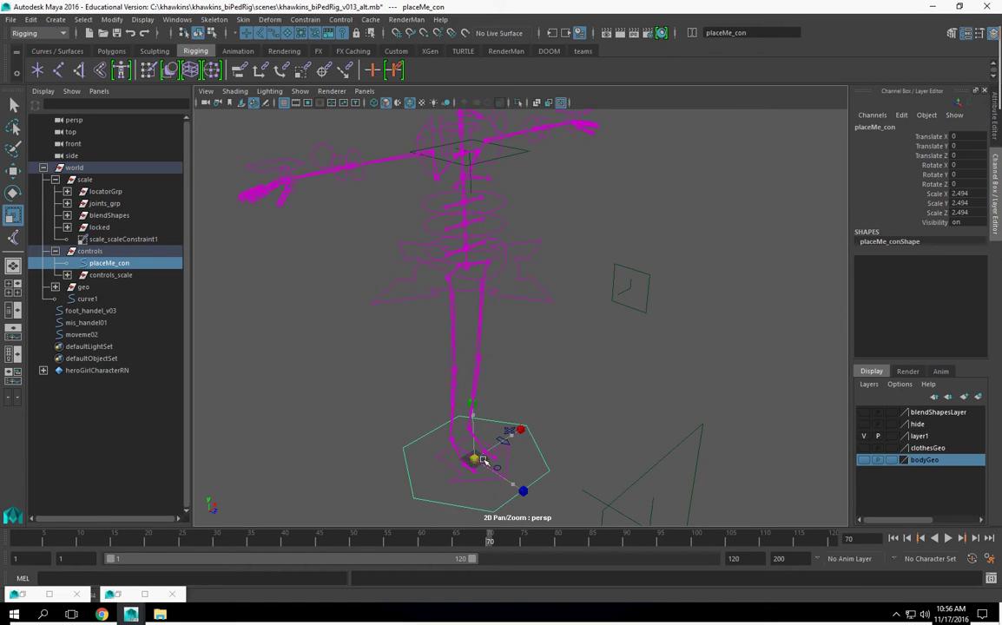
{"action": "key", "text": "ctrl+z"}
{"action": "left_click_drag", "start_coordinate": [608, 395], "coordinate": [361, 332], "text": "alt"}
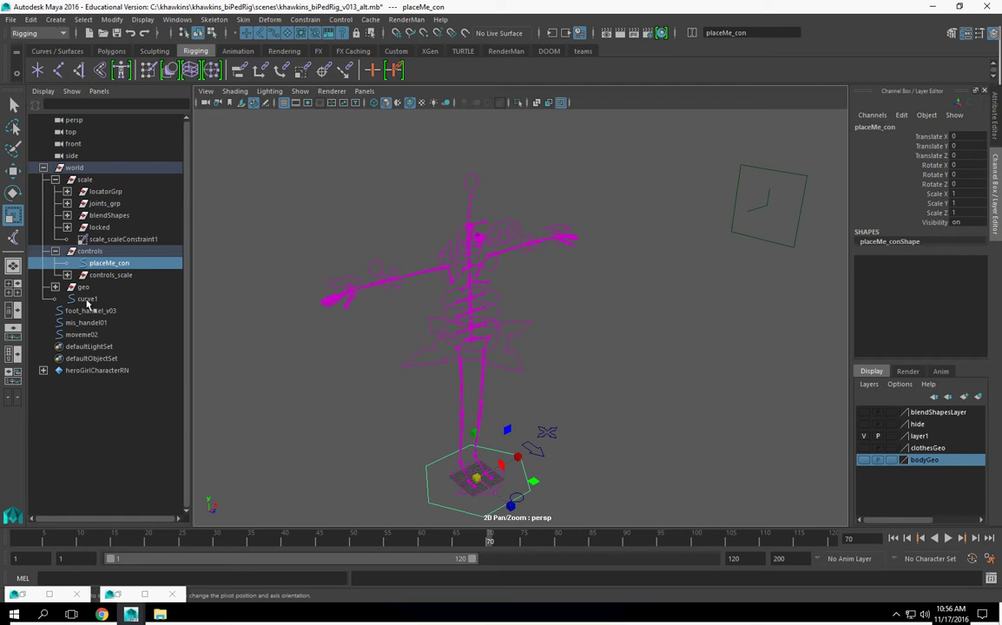
Step: Parent curve1 under the scale group
{"action": "left_click", "coordinate": [83, 179]}
{"action": "left_click", "coordinate": [87, 298]}
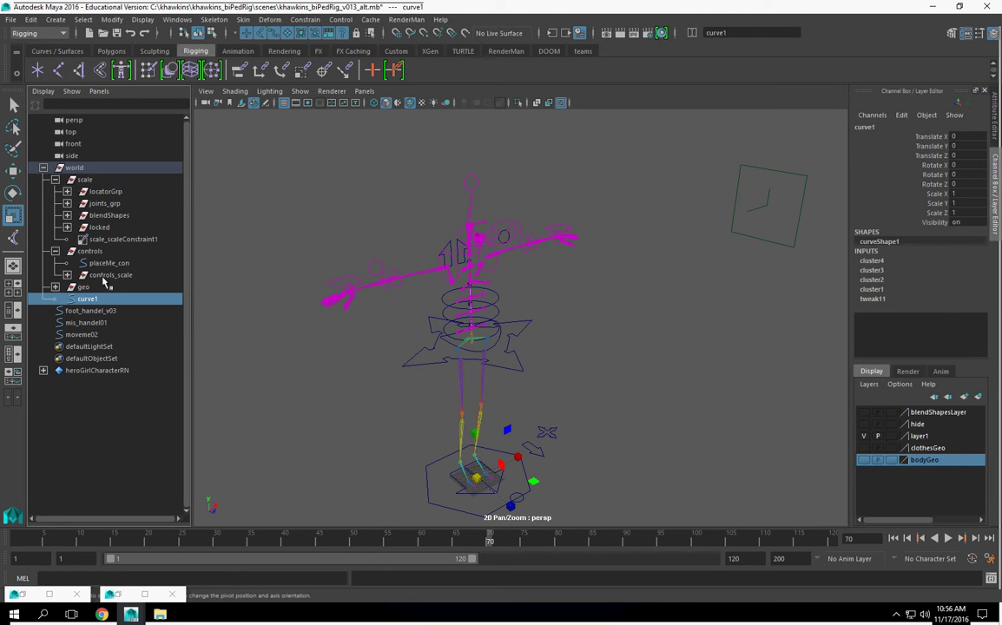
{"action": "left_click", "coordinate": [85, 180], "text": "ctrl"}
{"action": "key", "text": "p"}
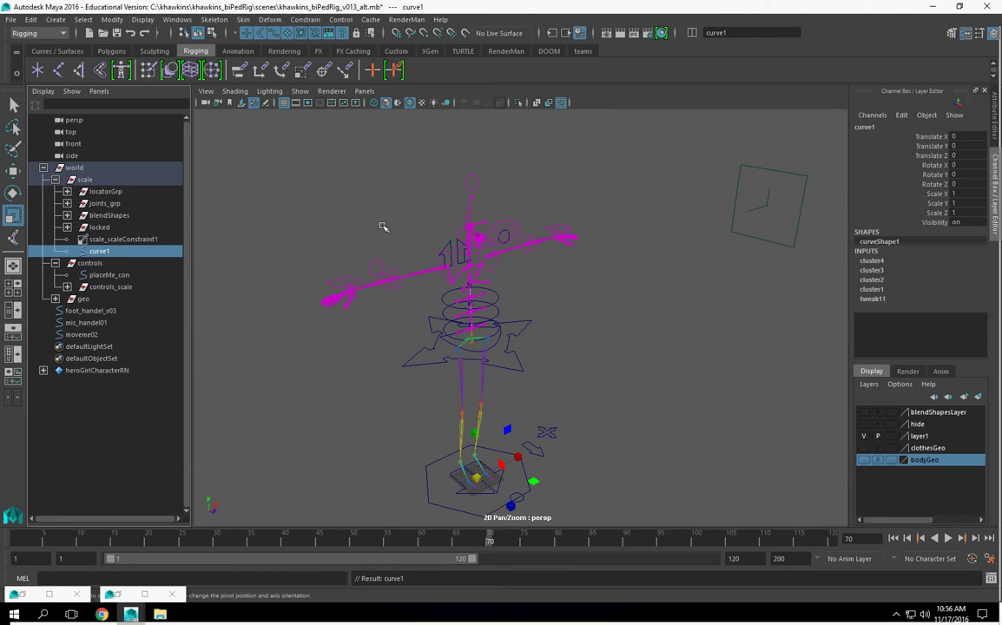
Step: Test curve1's new parenting by scaling placeMe_con to about 1.905, and undo the scale
{"action": "scroll", "coordinate": [454, 376], "scroll_direction": "down", "scroll_amount": 3}
{"action": "left_click", "coordinate": [499, 405]}
{"action": "left_click_drag", "start_coordinate": [499, 404], "coordinate": [528, 406]}
{"action": "key", "text": "ctrl+z"}
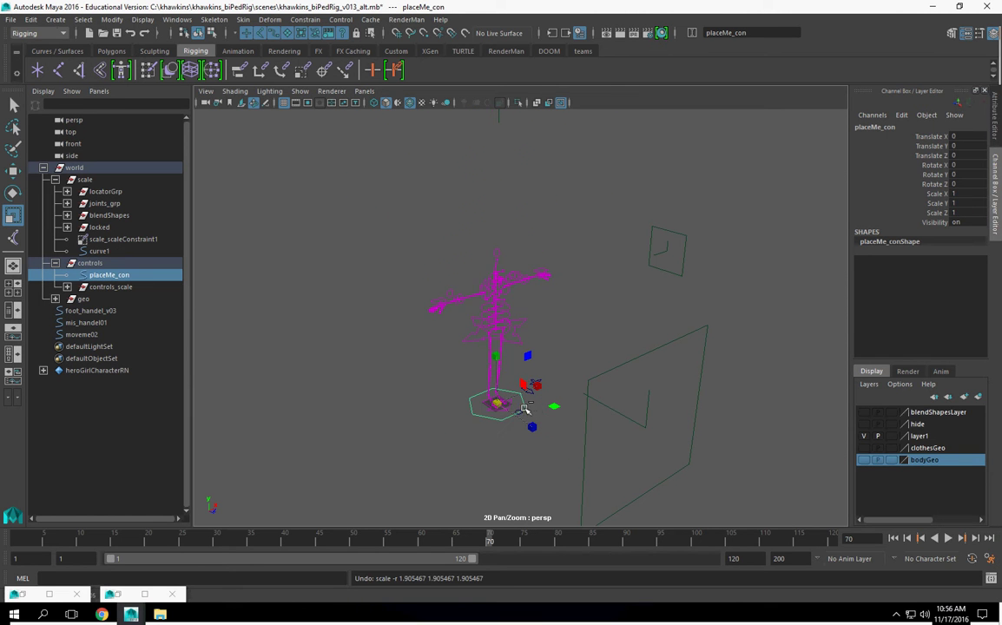
{"action": "key", "text": "ctrl+z"}
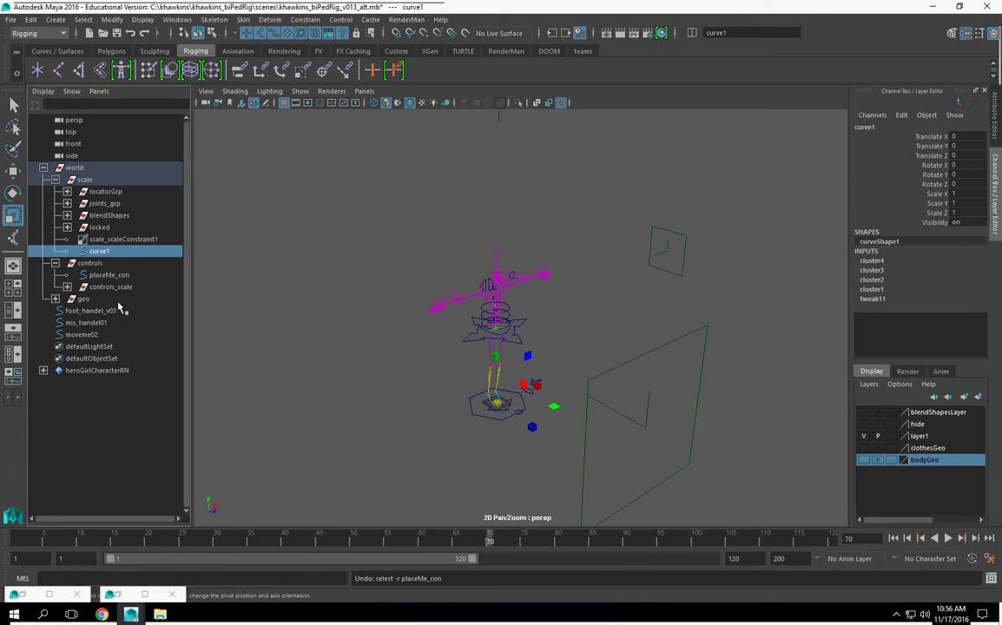
Step: Create an empty group named locked and parent it directly under the world group
{"action": "left_click_drag", "start_coordinate": [300, 345], "coordinate": [217, 407], "text": "alt"}
{"action": "left_click", "coordinate": [231, 396]}
{"action": "left_click", "coordinate": [75, 167]}
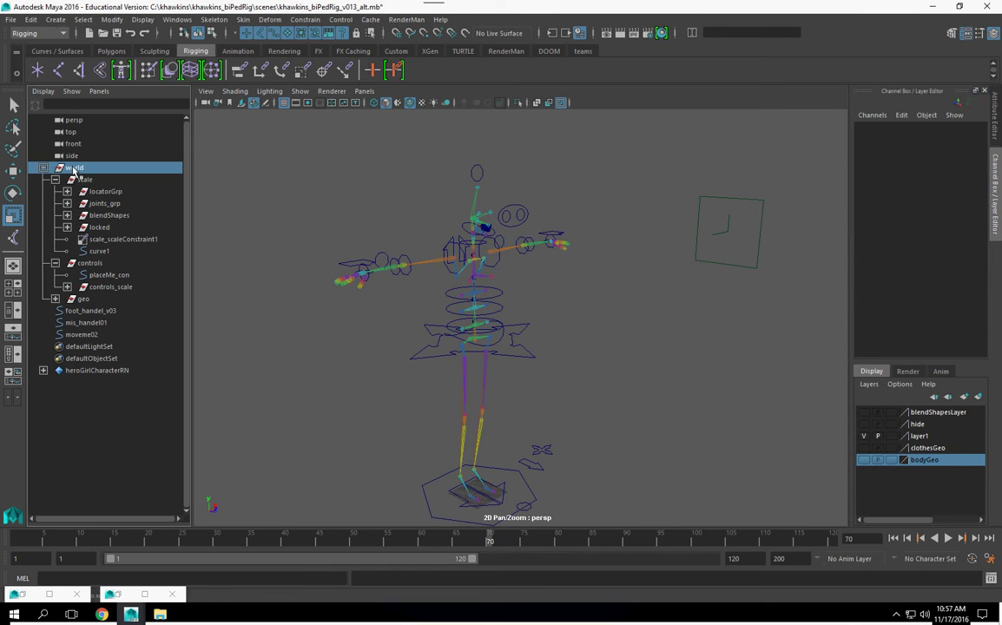
{"action": "left_click", "coordinate": [323, 414]}
{"action": "key", "text": "ctrl+g"}
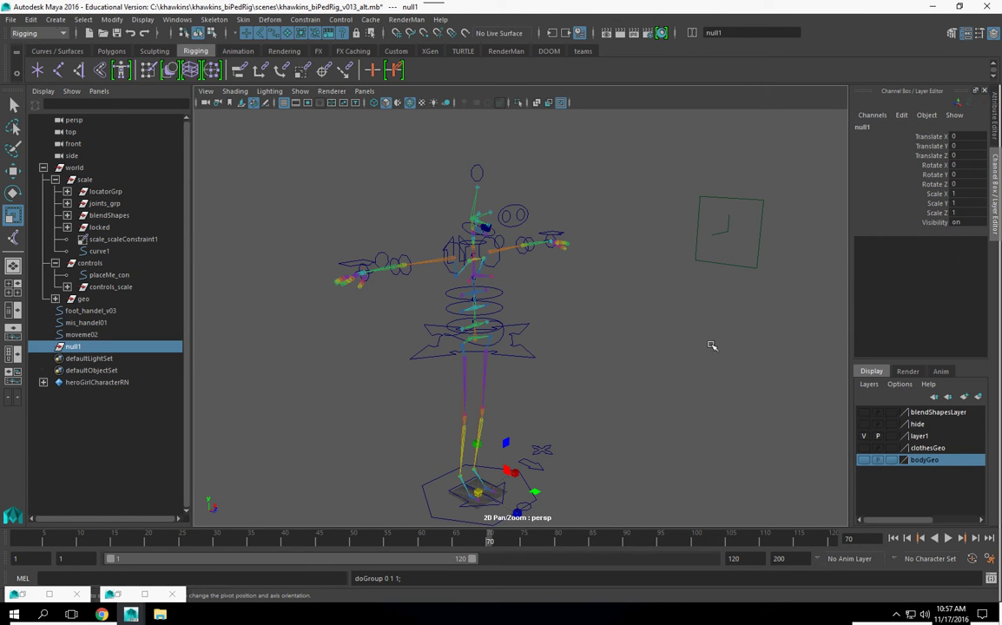
{"action": "left_click", "coordinate": [877, 126]}
{"action": "type", "text": "locked"}
{"action": "key", "text": "Return"}
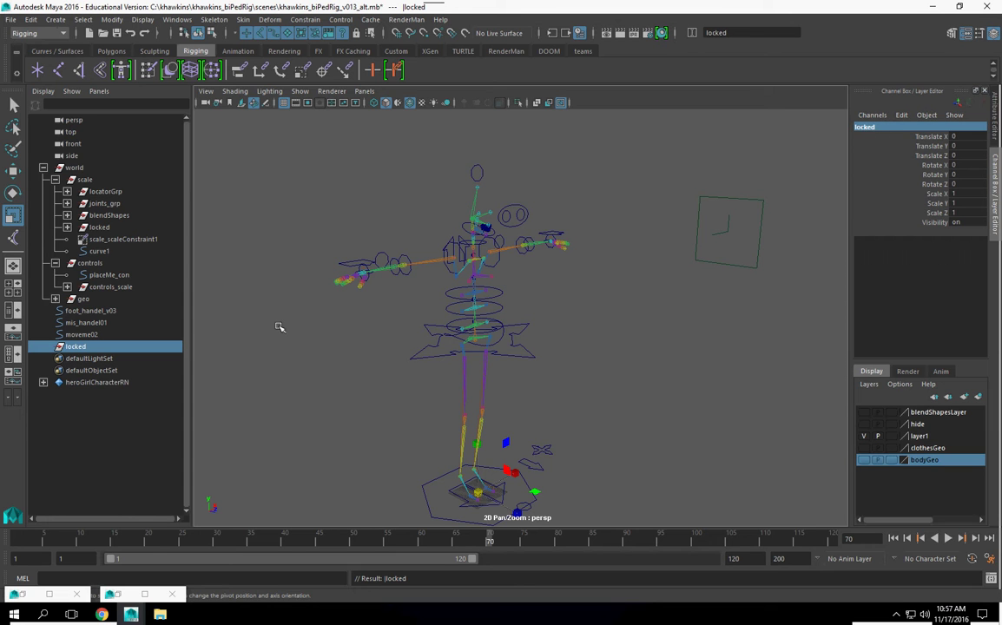
{"action": "left_click", "coordinate": [77, 169]}
{"action": "key", "text": "p"}
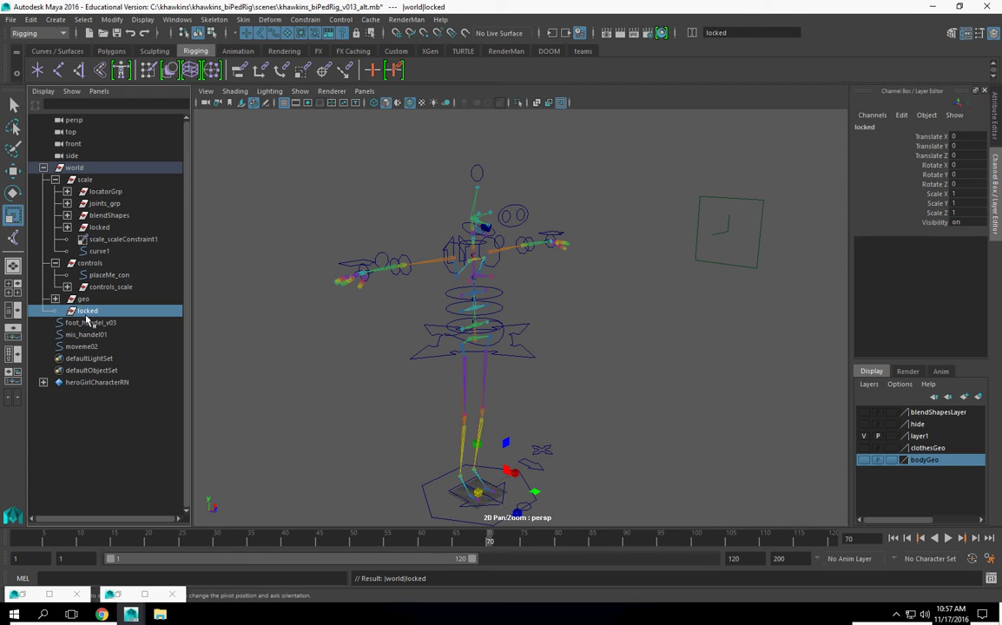
Step: Parent curve1 under the locked group that sits directly below world
{"action": "left_click", "coordinate": [97, 251], "text": "ctrl"}
{"action": "key", "text": "p"}
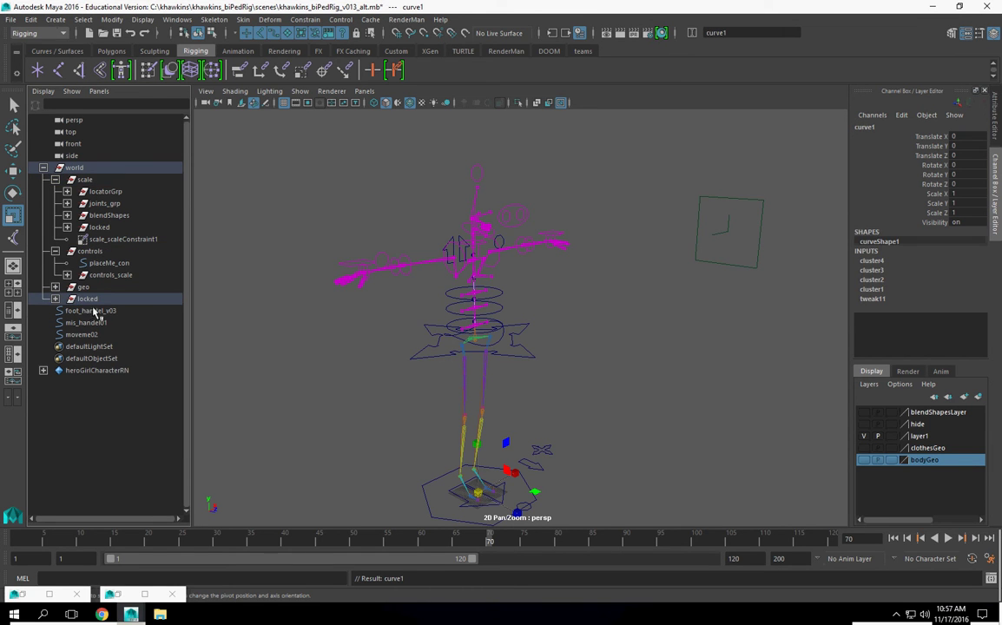
{"action": "left_click_drag", "start_coordinate": [559, 362], "coordinate": [350, 438], "text": "alt"}
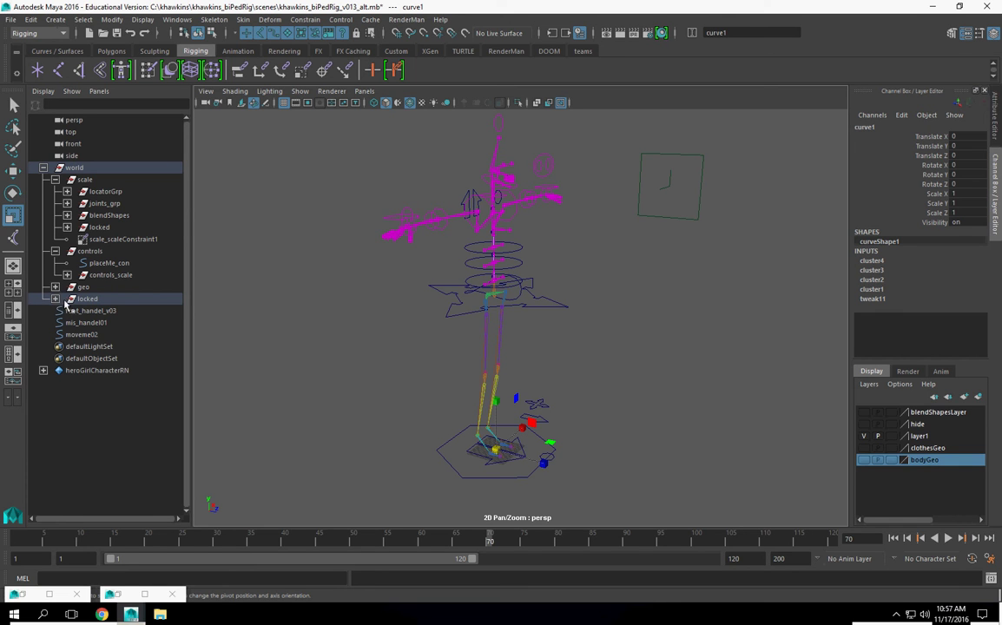
Step: Examine the contents of the controls, controls_scale and scale groups in the hierarchy
{"action": "left_click", "coordinate": [55, 251]}
{"action": "left_click", "coordinate": [55, 251]}
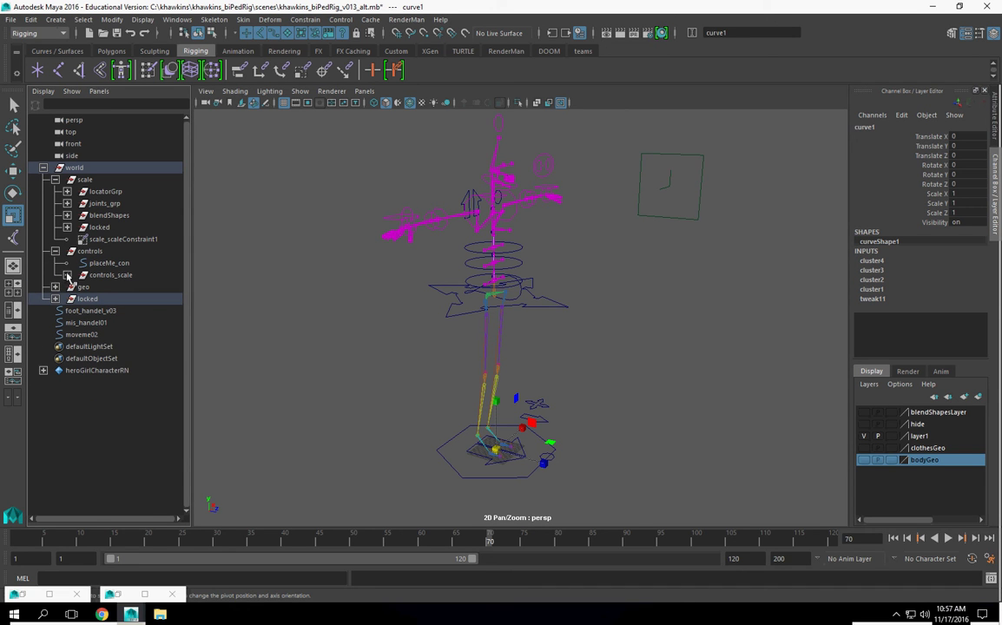
{"action": "left_click", "coordinate": [67, 275]}
{"action": "left_click", "coordinate": [67, 276]}
{"action": "left_click", "coordinate": [55, 251]}
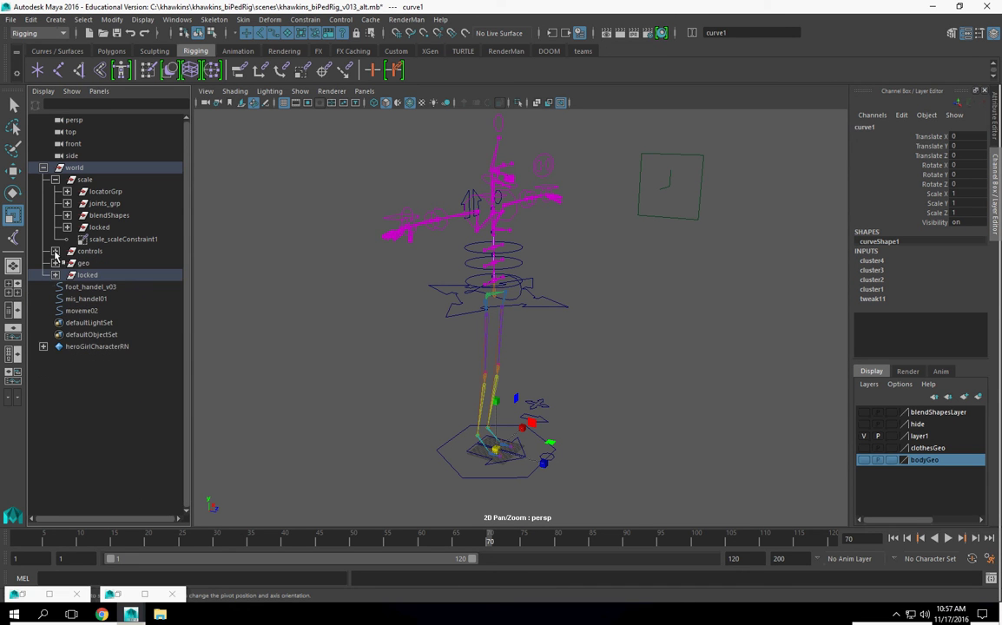
{"action": "left_click", "coordinate": [55, 251]}
{"action": "left_click", "coordinate": [55, 251]}
{"action": "left_click", "coordinate": [55, 179]}
{"action": "left_click", "coordinate": [55, 178]}
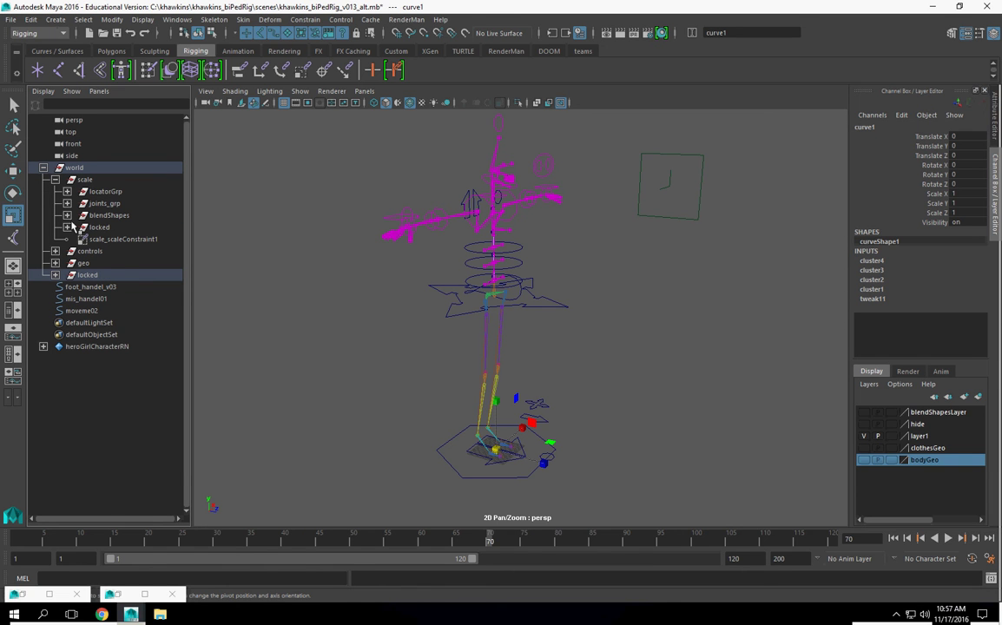